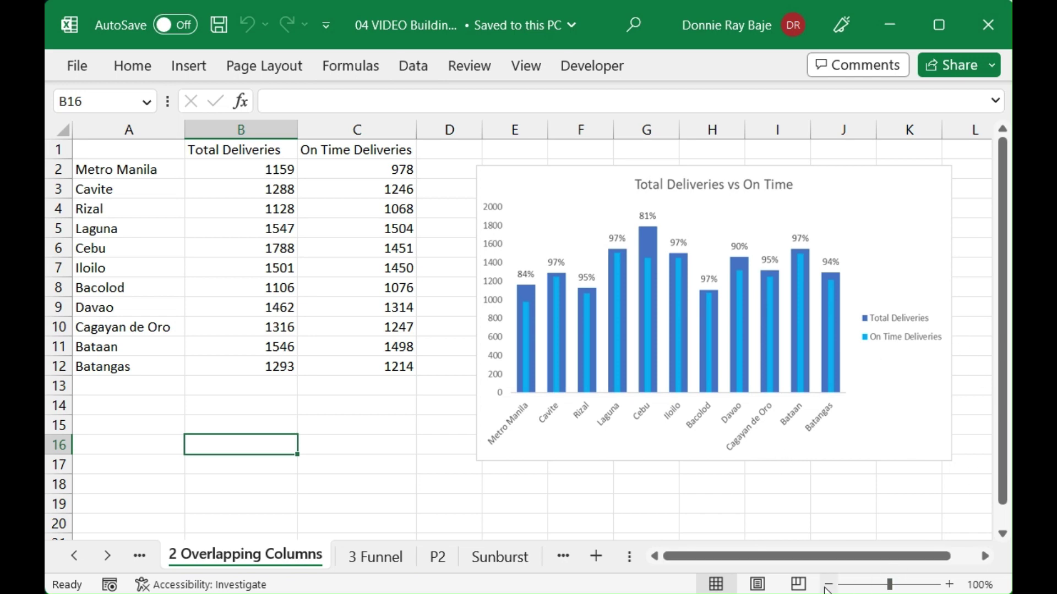
Zoom to 90% and move the example chart picture down-right to columns E–M, rows 15–24.
click(828, 585)
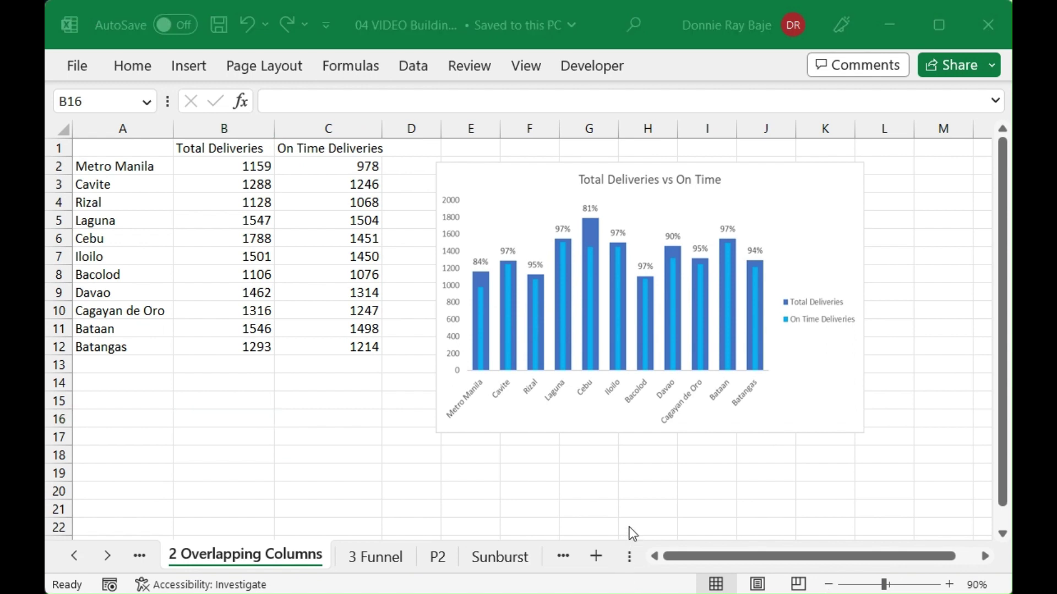
click(345, 578)
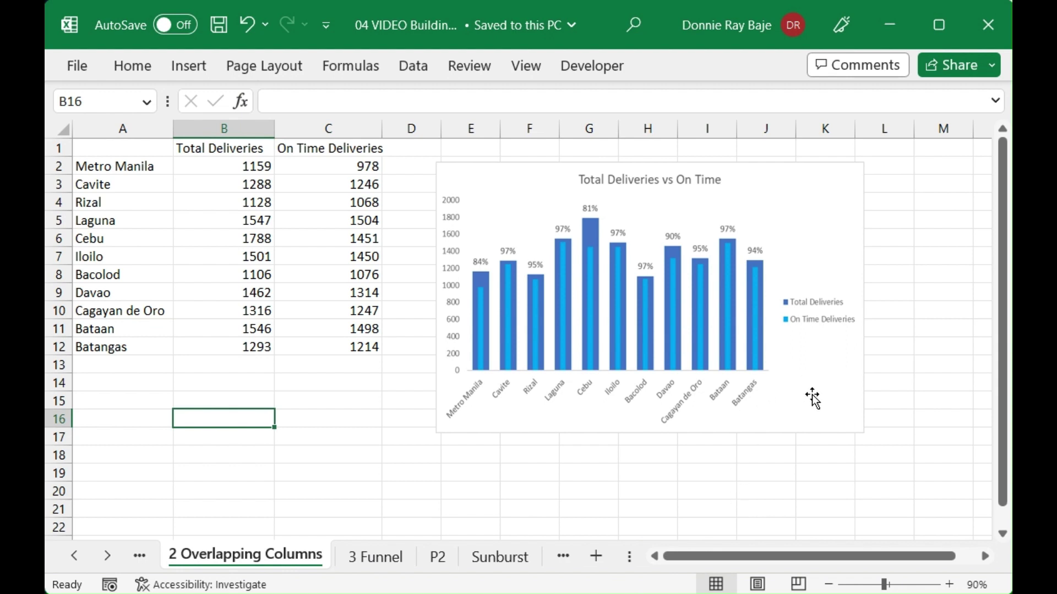
drag(813, 397, 813, 418)
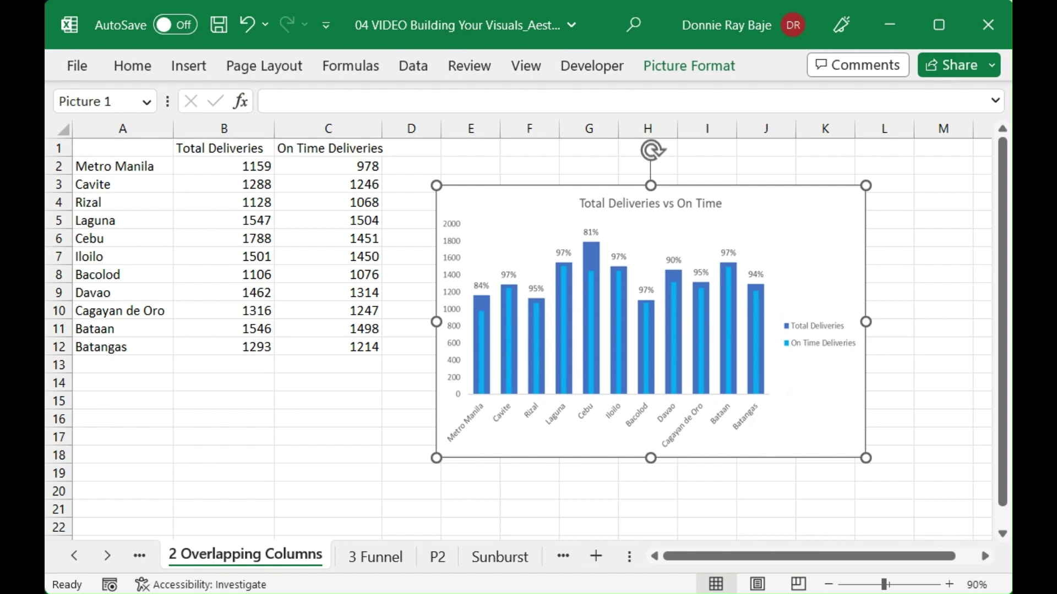
drag(677, 203, 736, 281)
click(332, 422)
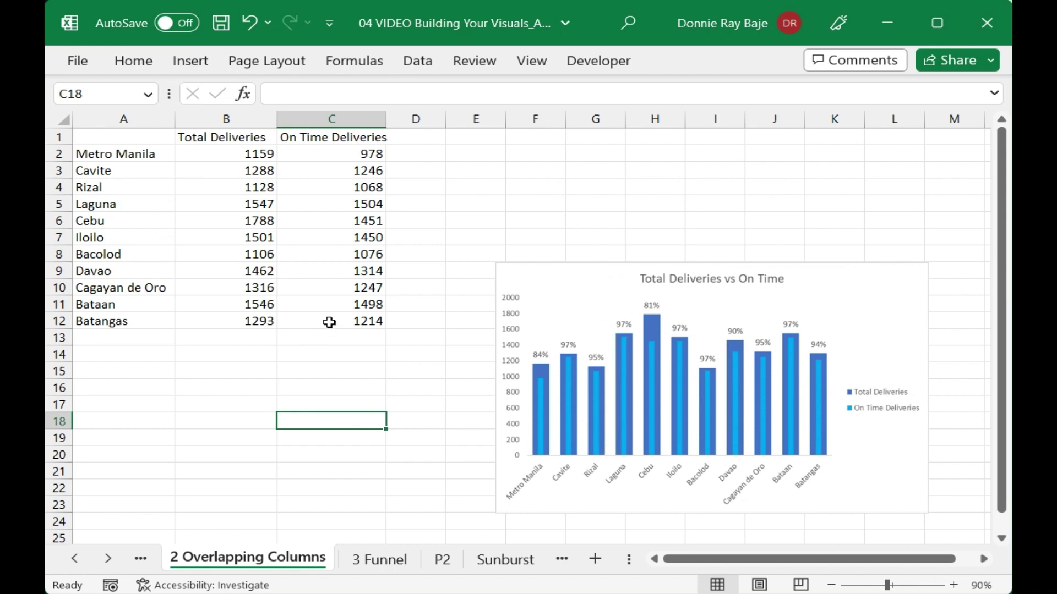
Insert a clustered column chart from A1:C12 and select its On Time Deliveries series.
drag(331, 323, 153, 125)
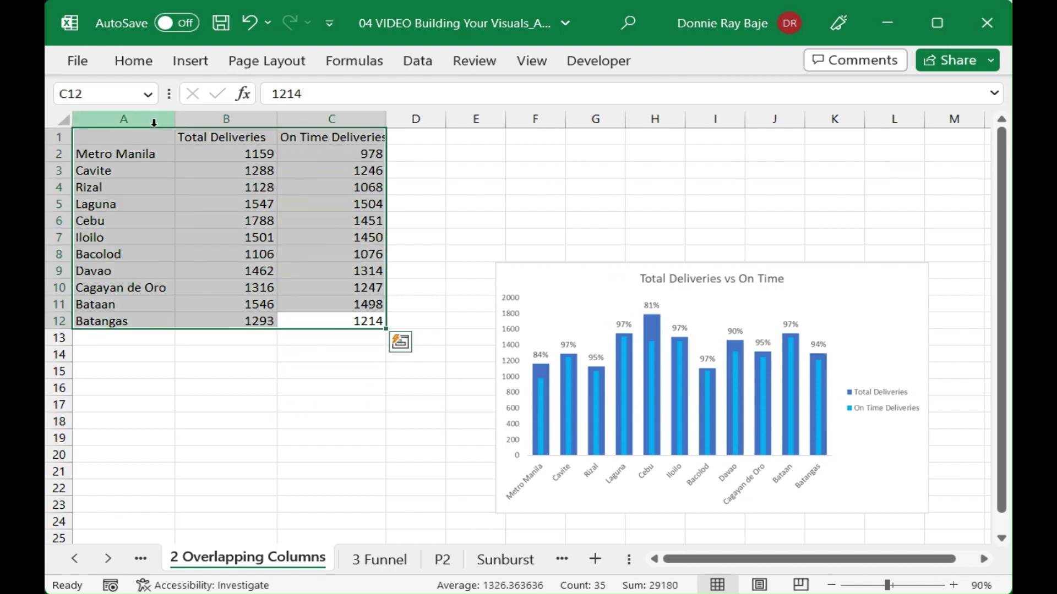
click(187, 61)
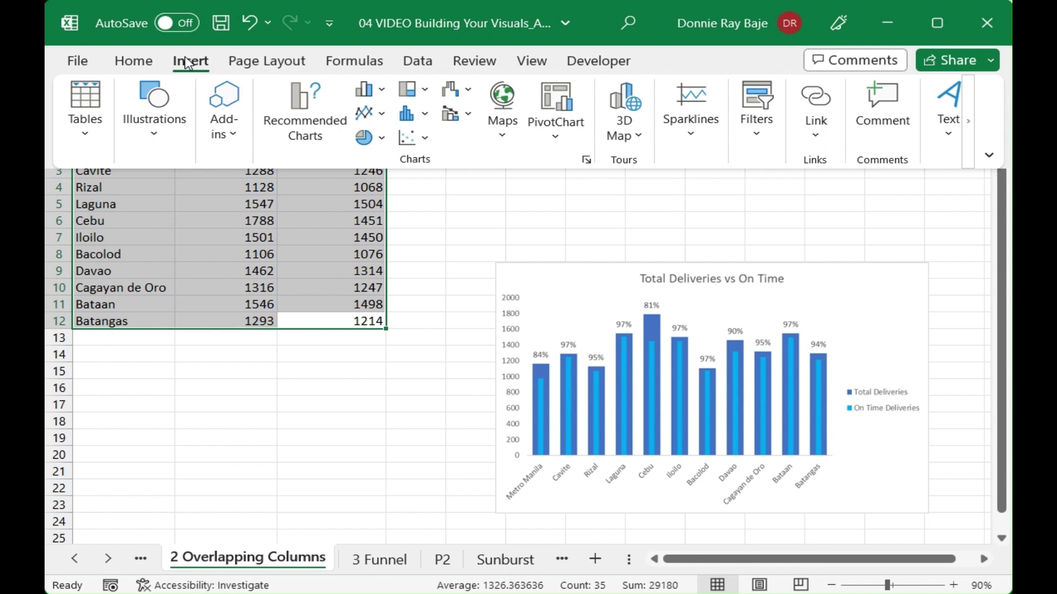
click(370, 90)
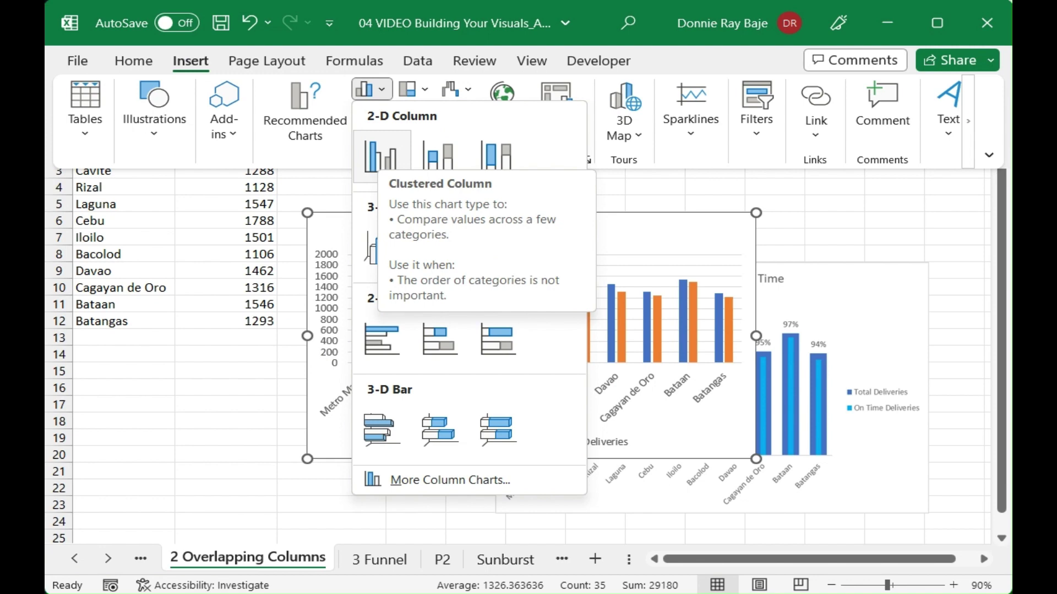
click(382, 155)
mouse_move(680, 243)
mouse_down()
mouse_move(670, 220)
mouse_move(674, 231)
mouse_up()
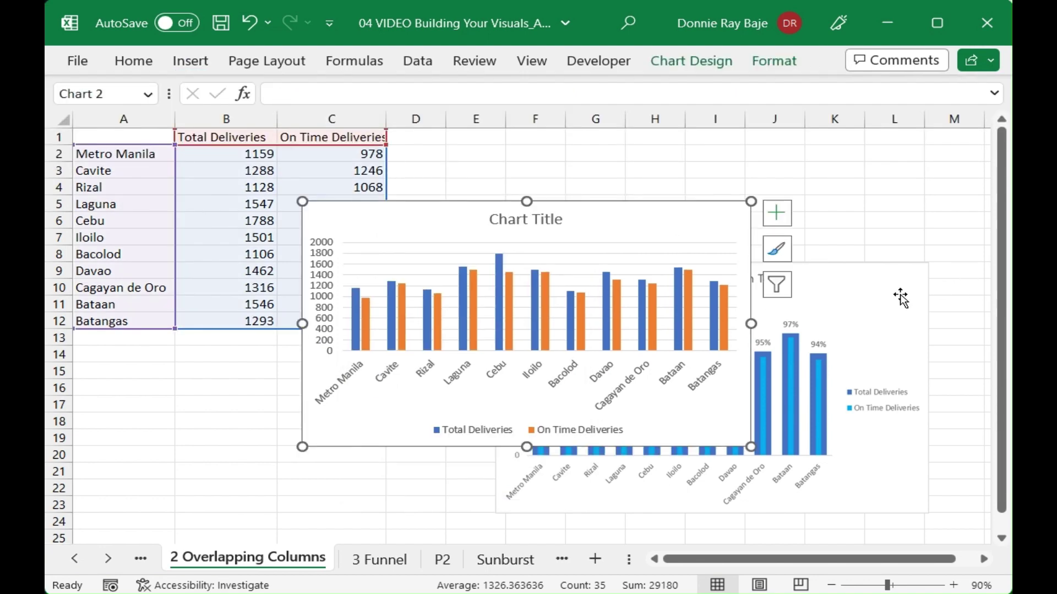
click(652, 309)
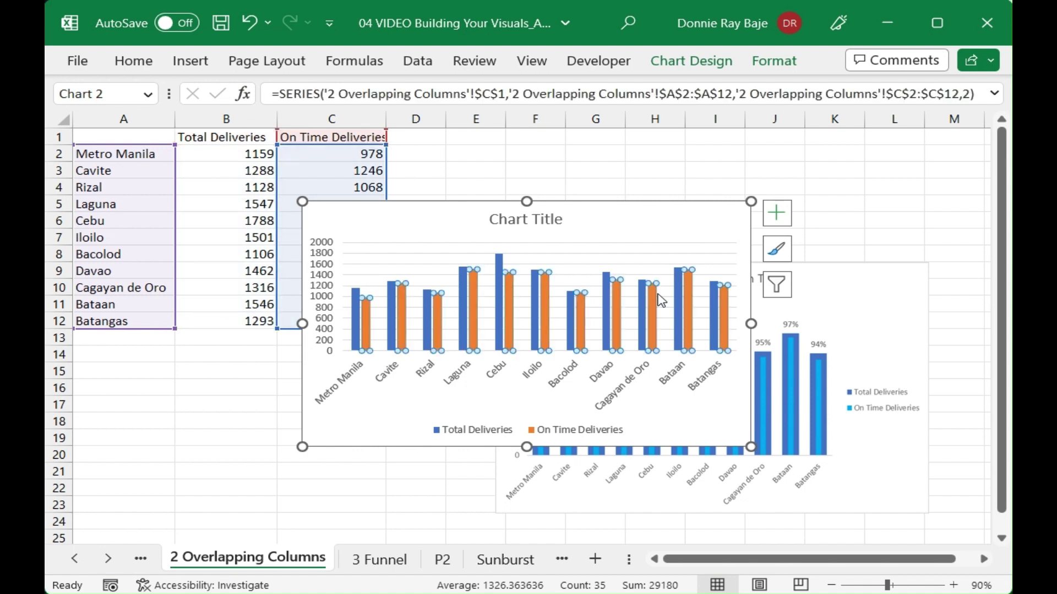
Fill the On Time Deliveries columns light blue.
right_click(656, 294)
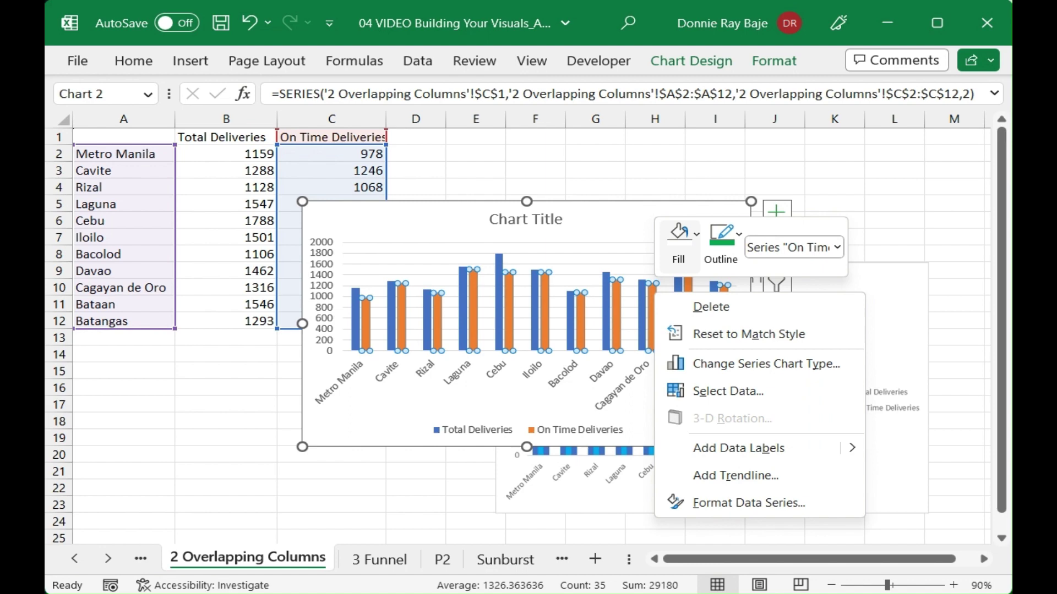
click(678, 242)
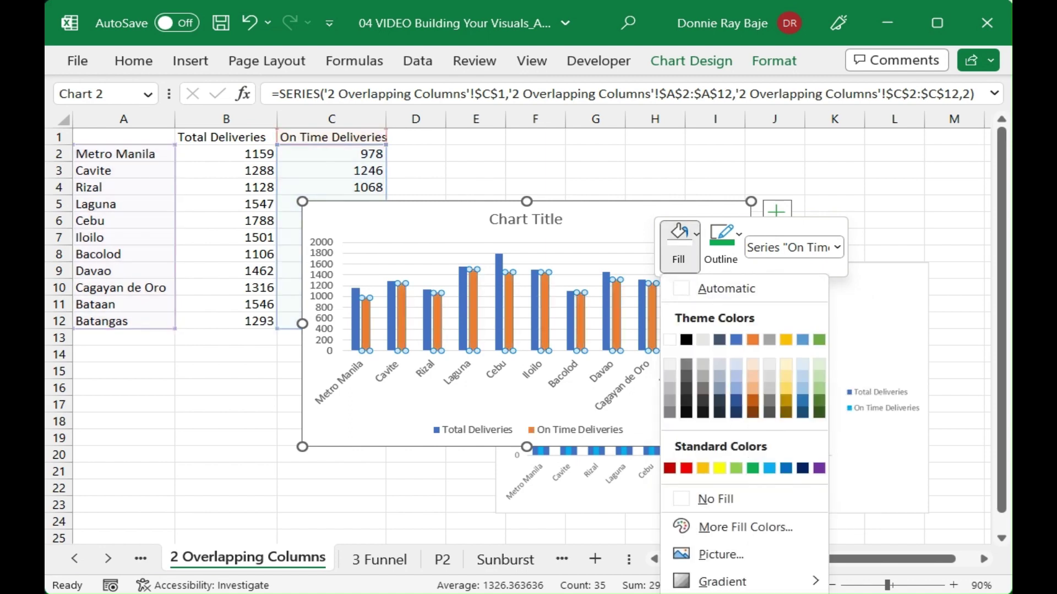
click(769, 468)
Move the chart up-left, place the legend on the right, and enlarge the chart.
drag(757, 435, 580, 424)
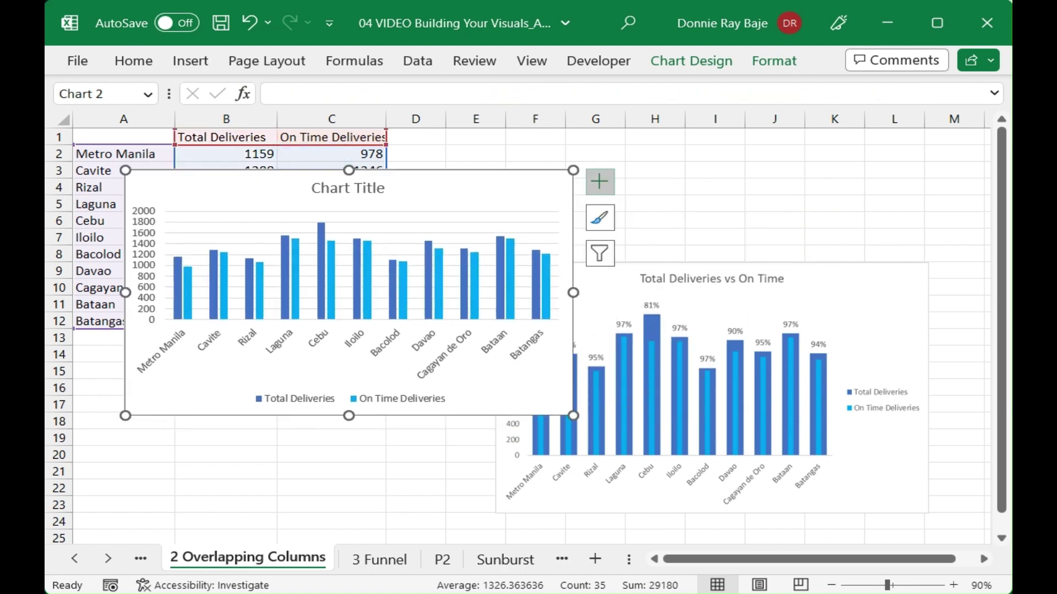
click(600, 182)
click(759, 334)
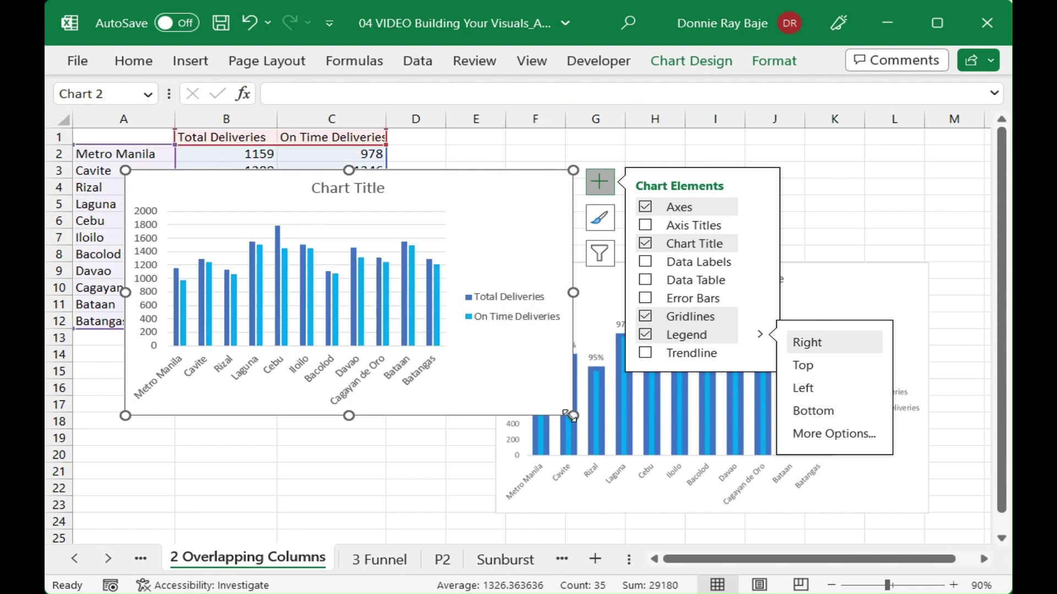
drag(573, 415, 612, 449)
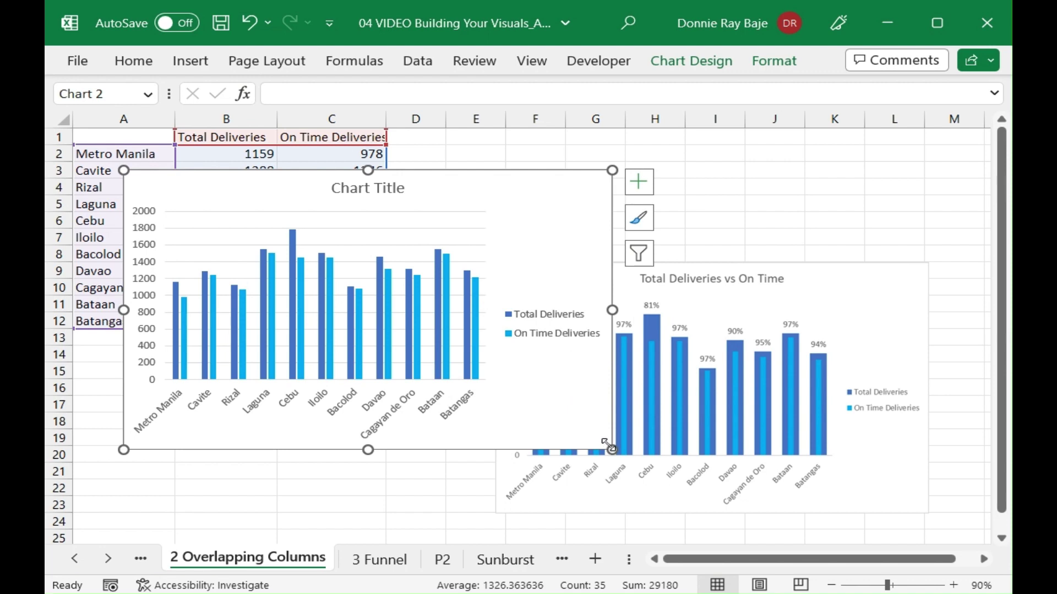
Set the On Time Deliveries series overlap to 100% in Format Data Series.
right_click(451, 284)
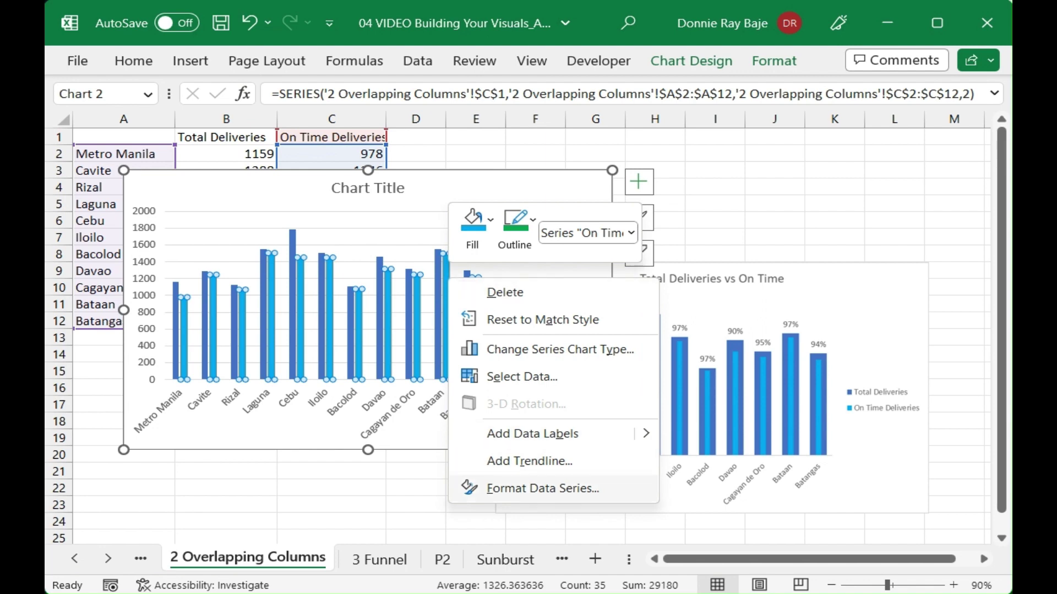
click(583, 491)
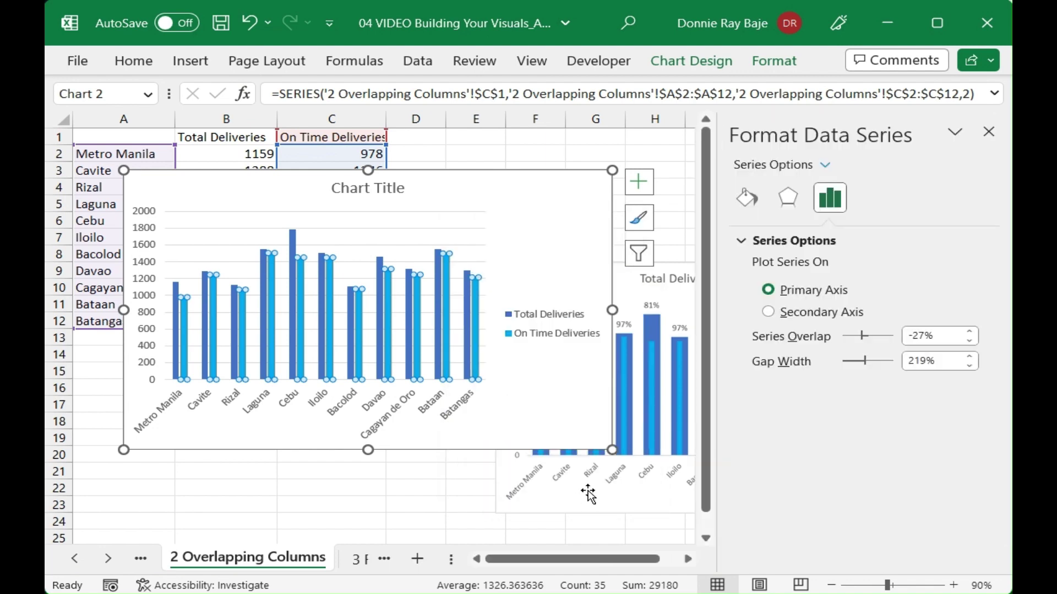
drag(863, 336, 899, 338)
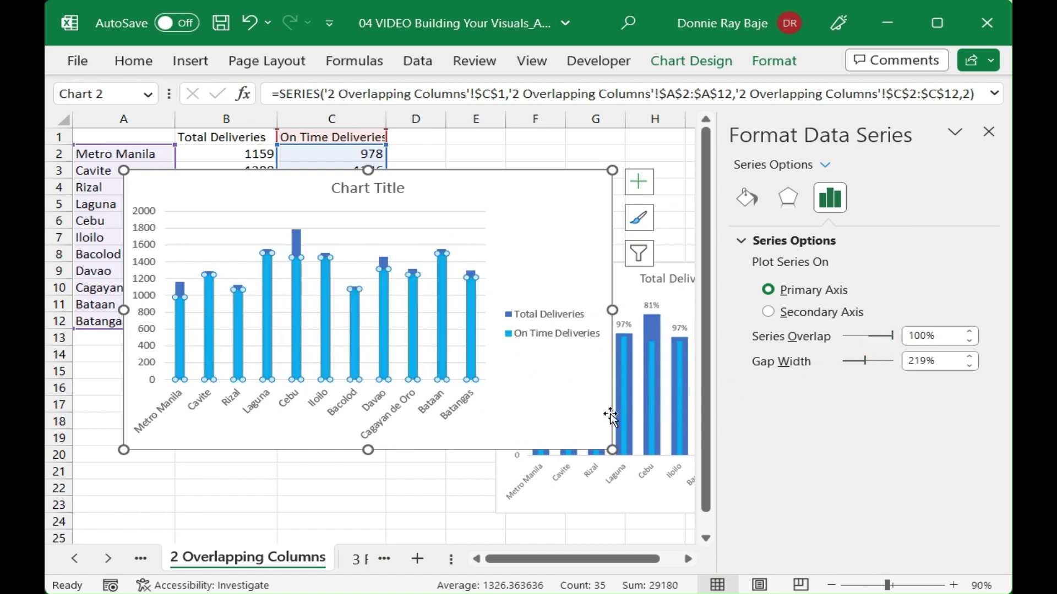
click(561, 416)
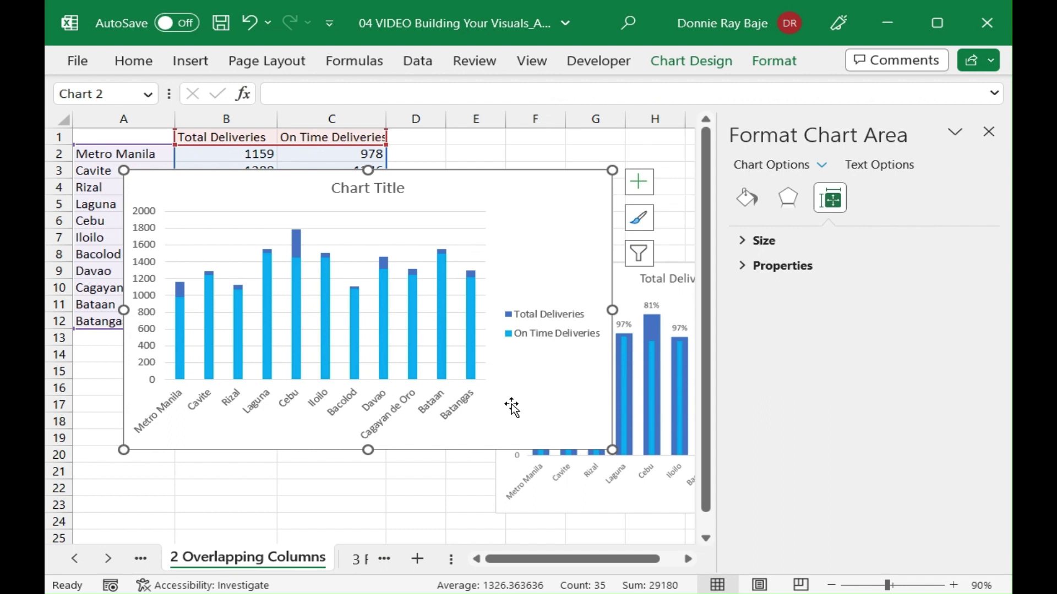
Reduce the series gap width to 16%.
click(471, 297)
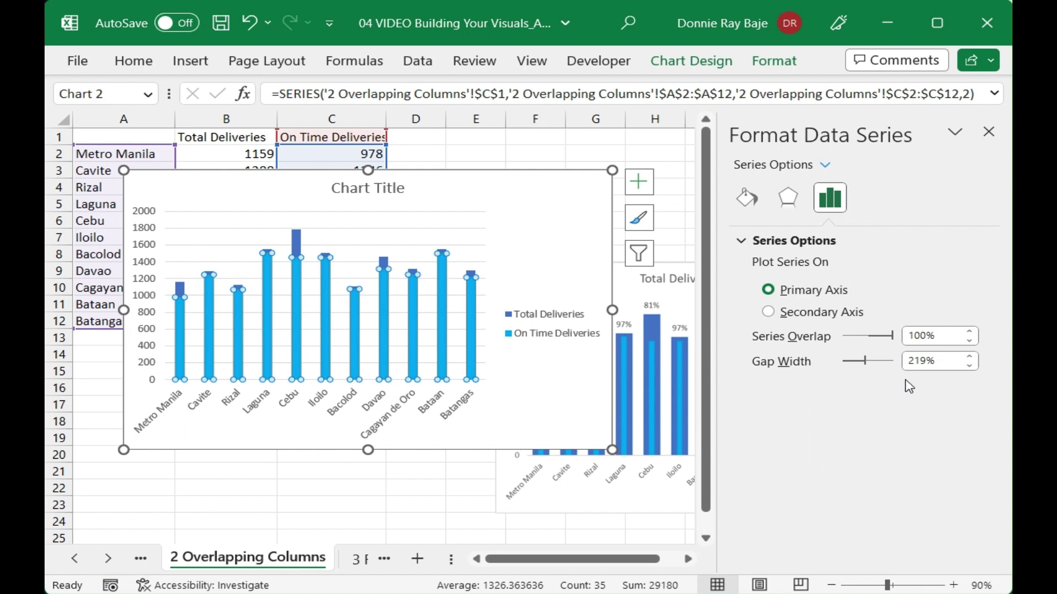
drag(864, 360, 844, 361)
click(498, 366)
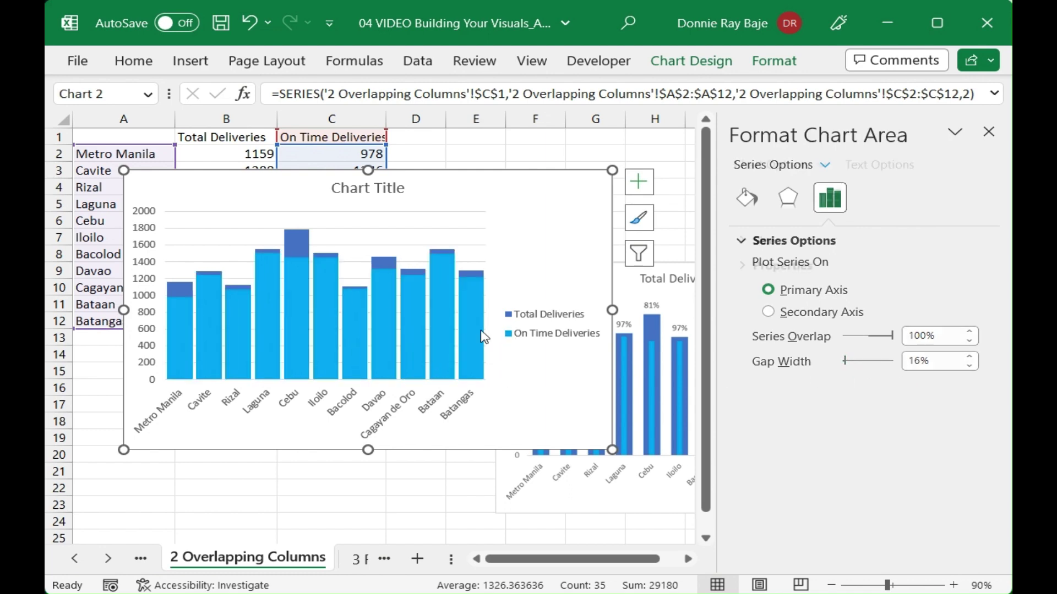
click(472, 310)
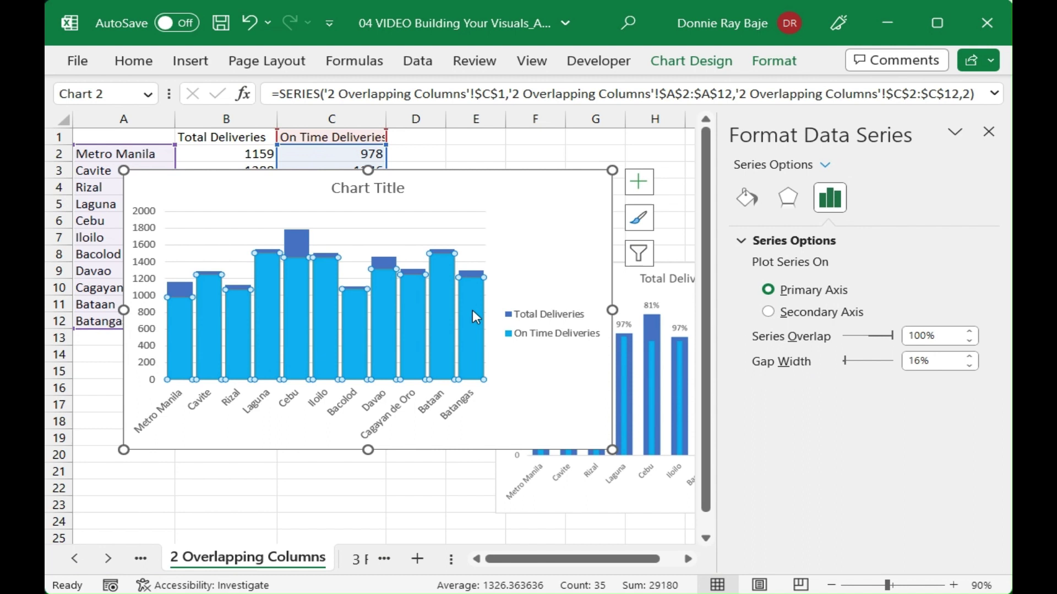
Plot On Time Deliveries on a secondary axis, widen the gap to 58%, and lower the chart.
click(782, 318)
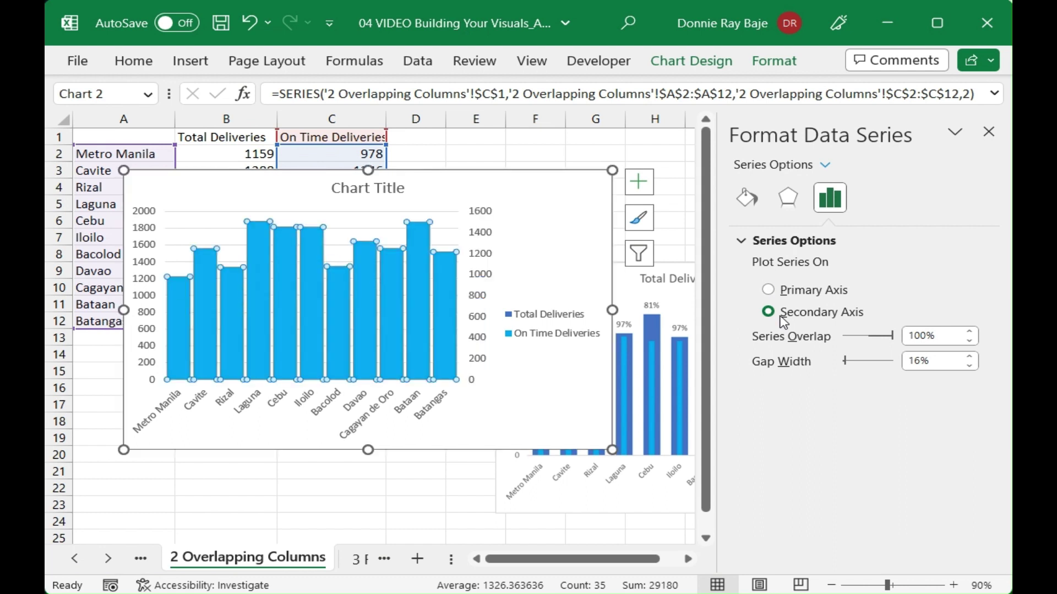
drag(845, 362, 862, 364)
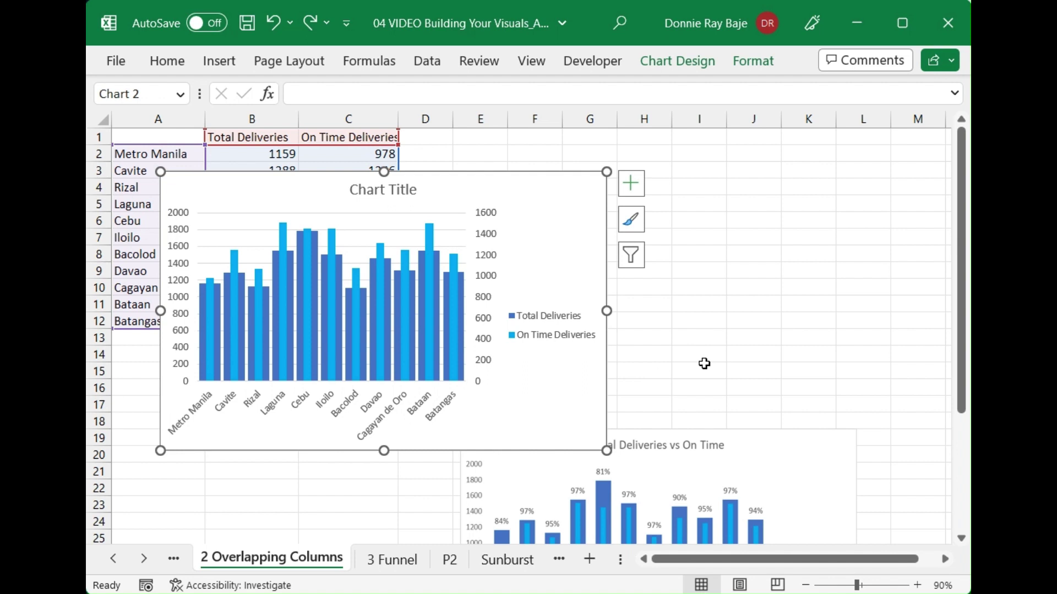
drag(540, 193, 529, 279)
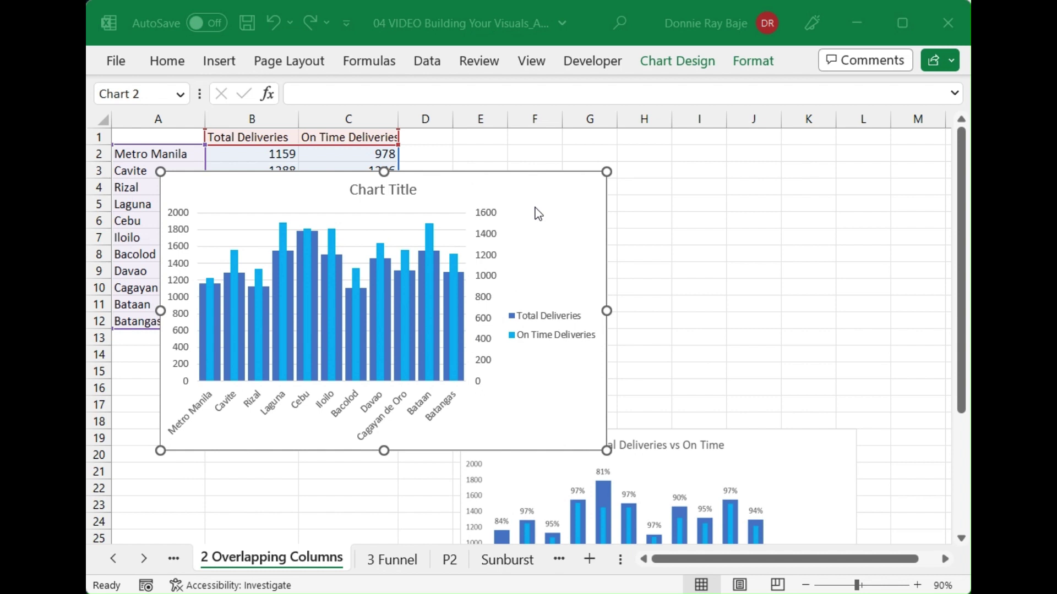
click(515, 147)
Move the chart further down and inspect the 0–2000 and 0–1600 vertical axes.
drag(563, 209, 592, 183)
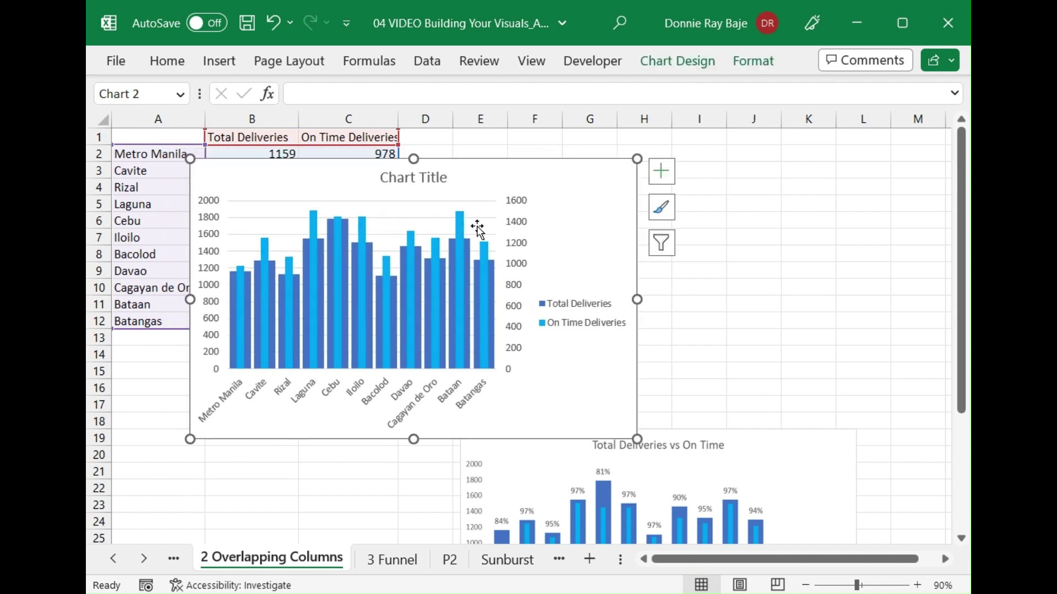
click(510, 211)
click(220, 206)
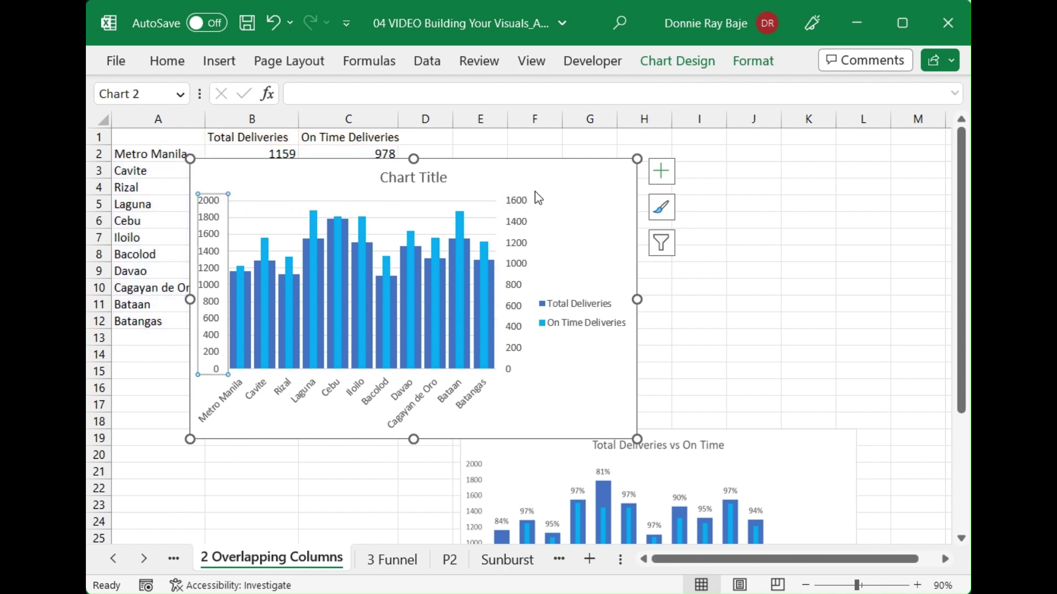
click(516, 207)
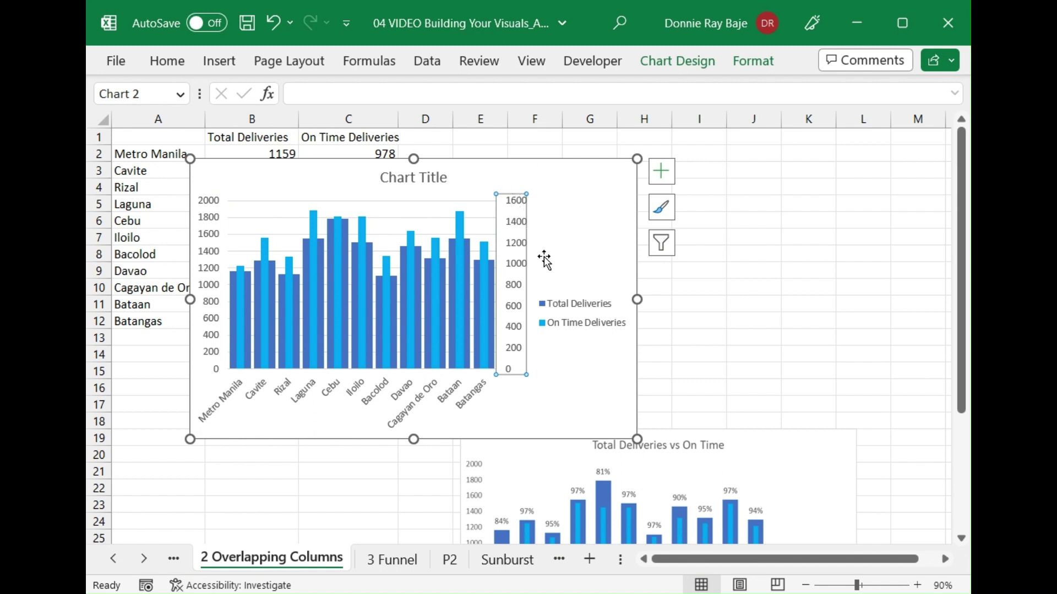
Set the secondary axis maximum bound to 2000 and enlarge the chart downward.
right_click(502, 206)
click(502, 207)
click(505, 206)
right_click(507, 200)
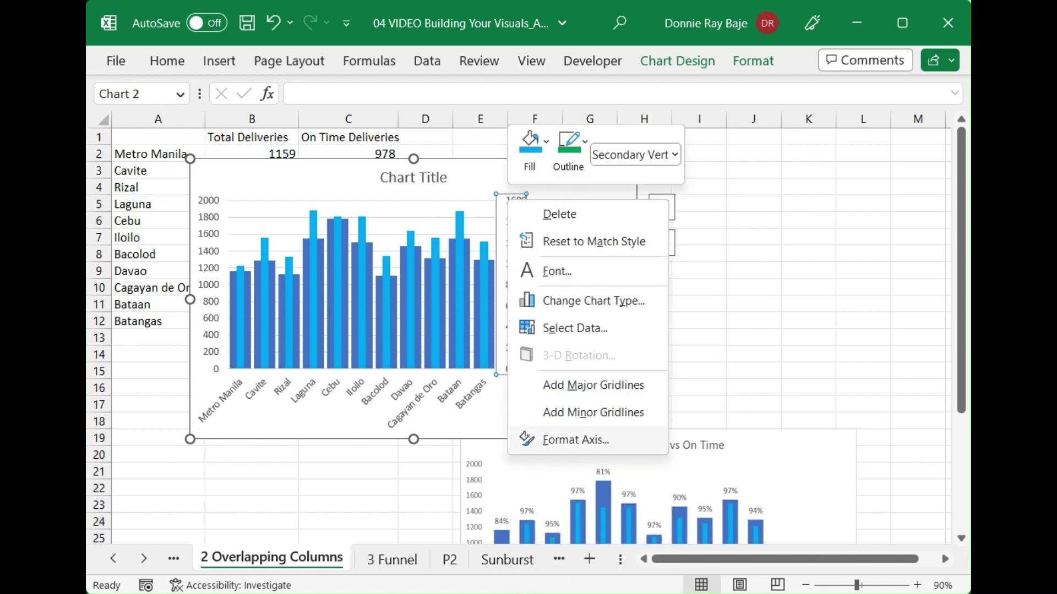
click(575, 440)
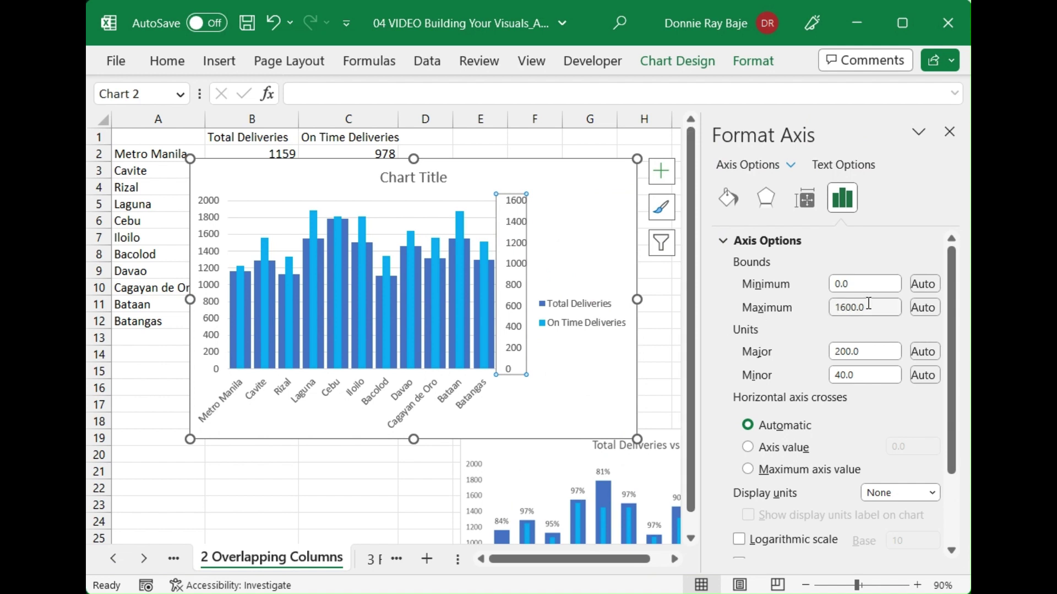
drag(872, 306, 823, 309)
text(2000)
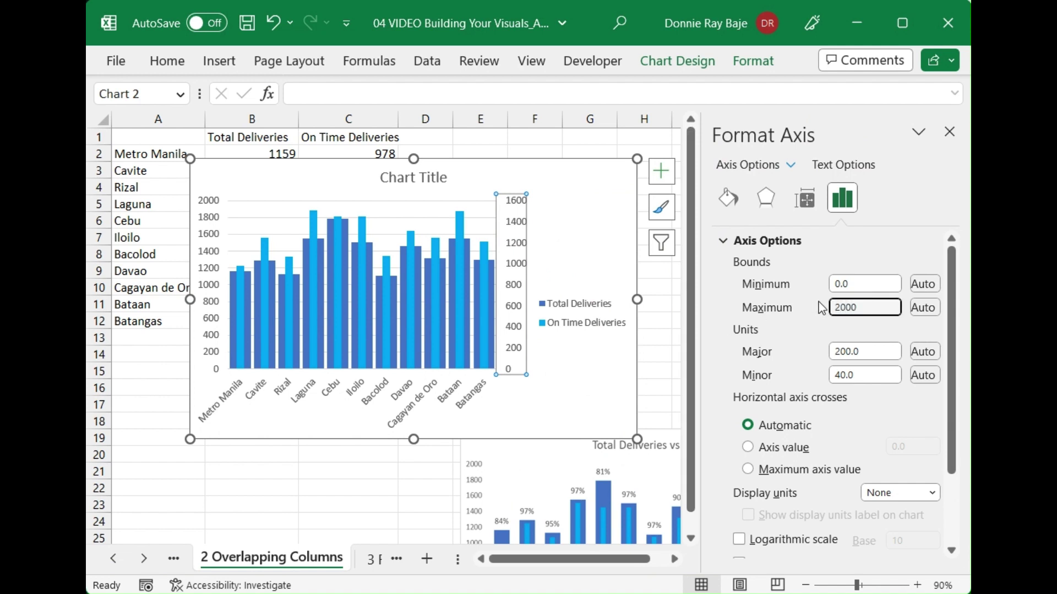
key(Return)
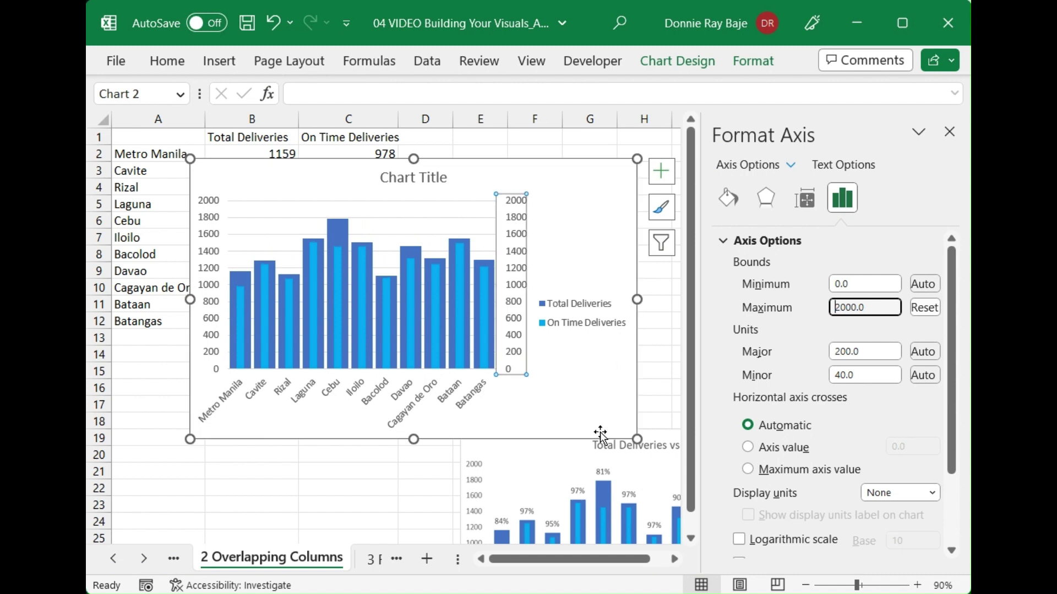
drag(636, 438, 642, 466)
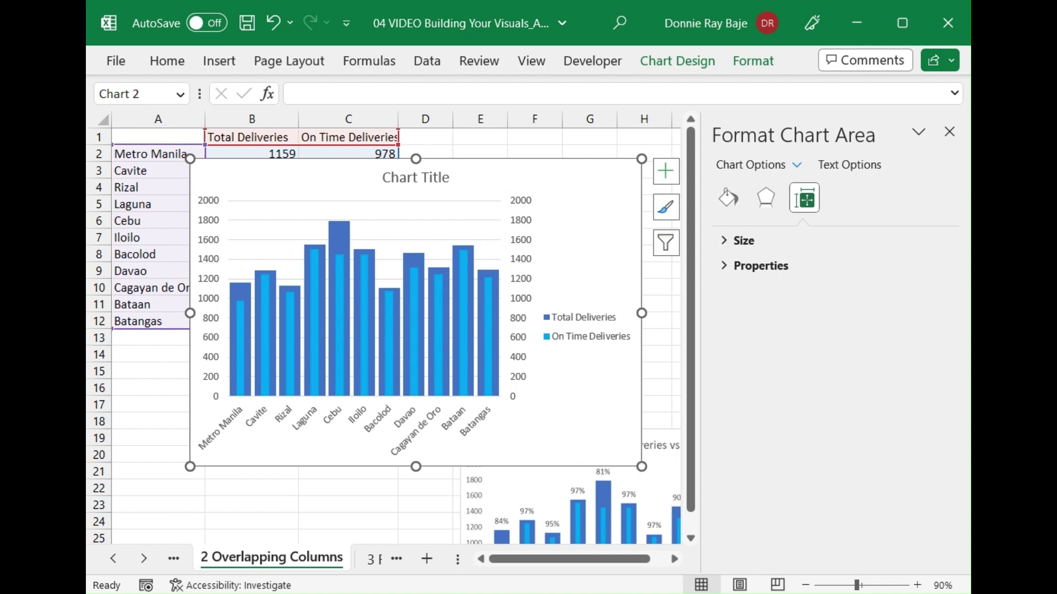
Retitle the chart 'Total Deliveries vs On Time' and move the reference picture beside it.
click(949, 132)
drag(768, 453, 750, 495)
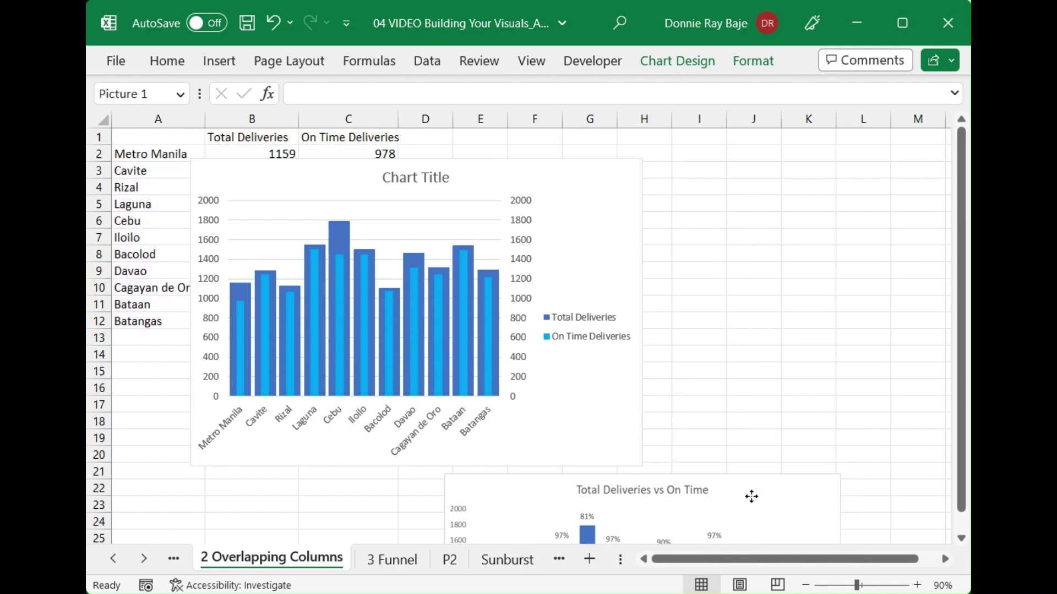
click(435, 178)
triple_click(438, 182)
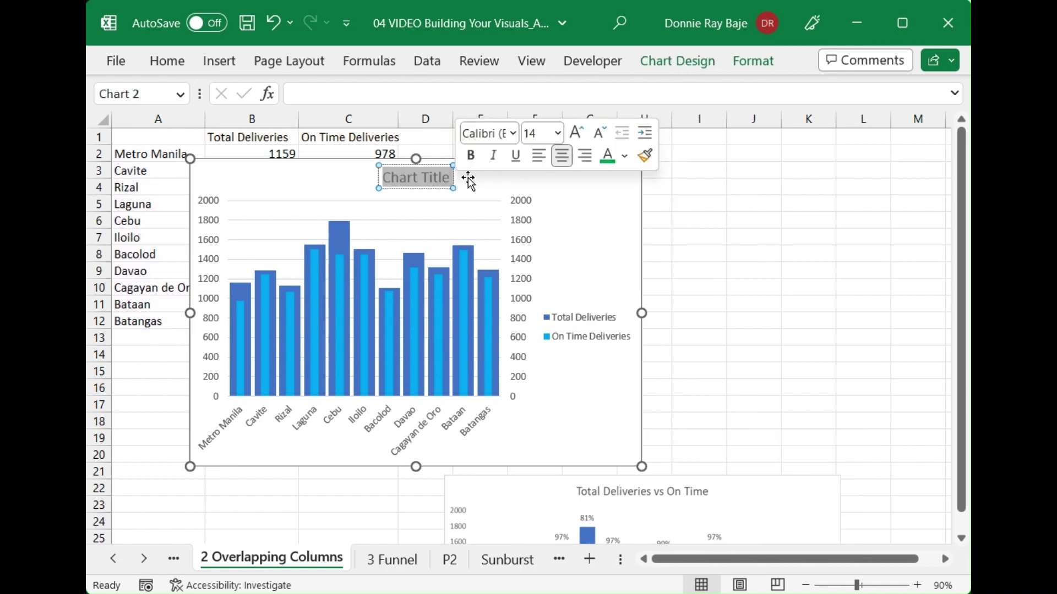
text(Total Delivers)
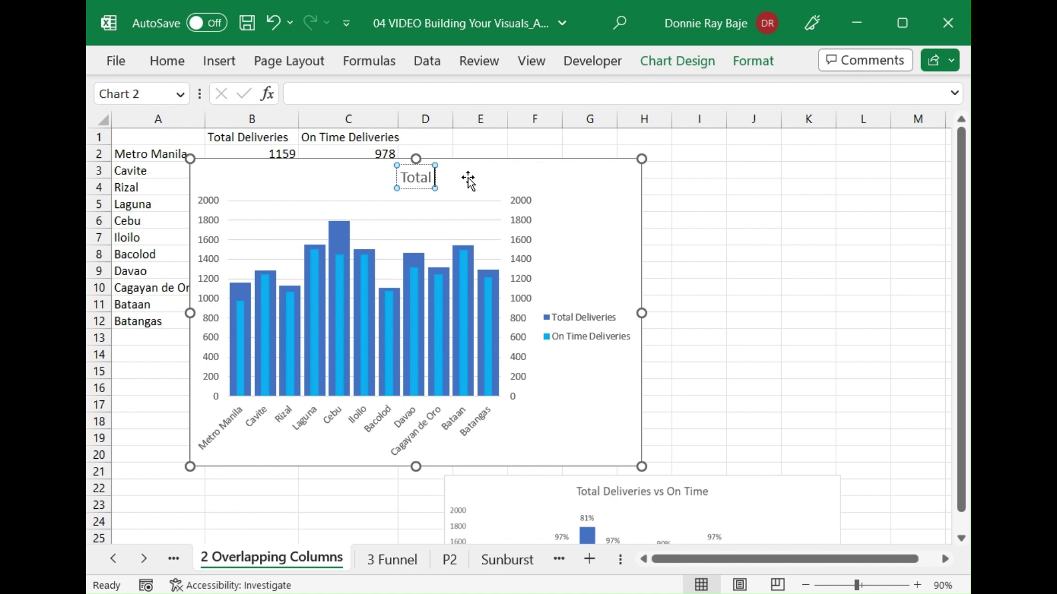
key(BackSpace)
text(ies vs On)
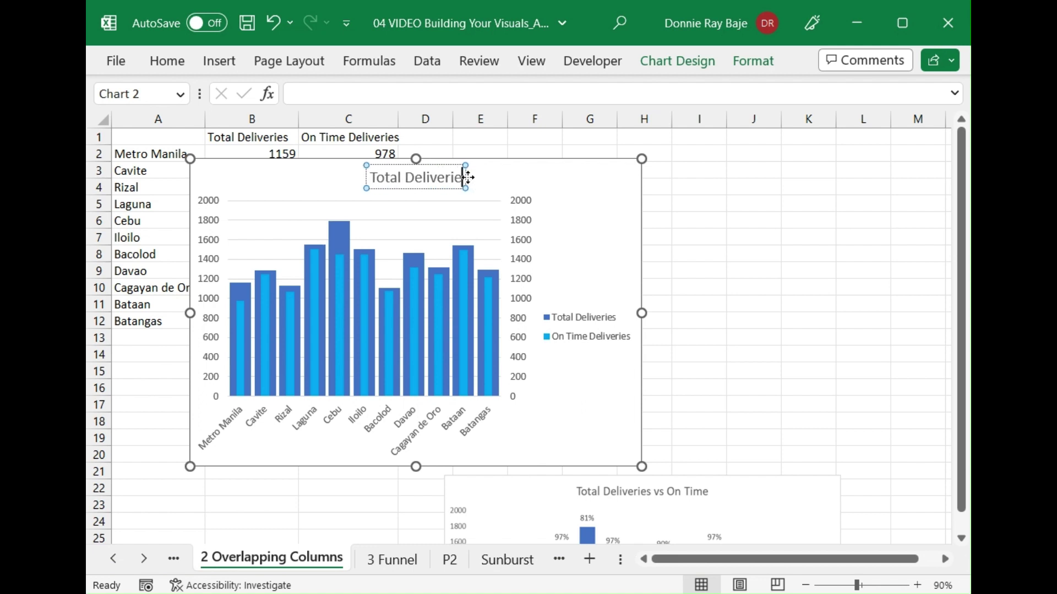
text( Time)
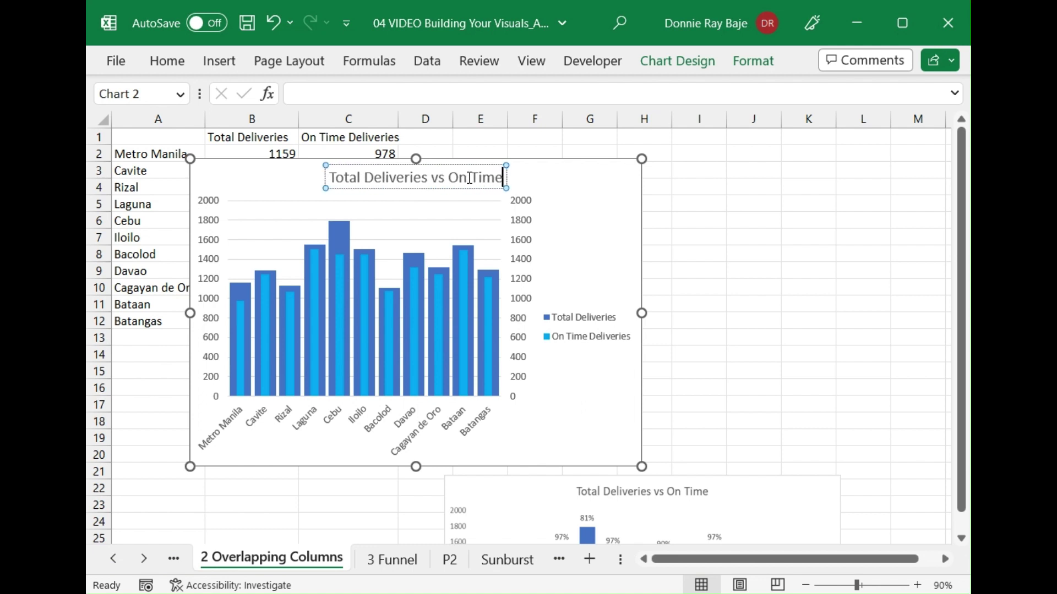
click(621, 242)
drag(765, 498, 851, 258)
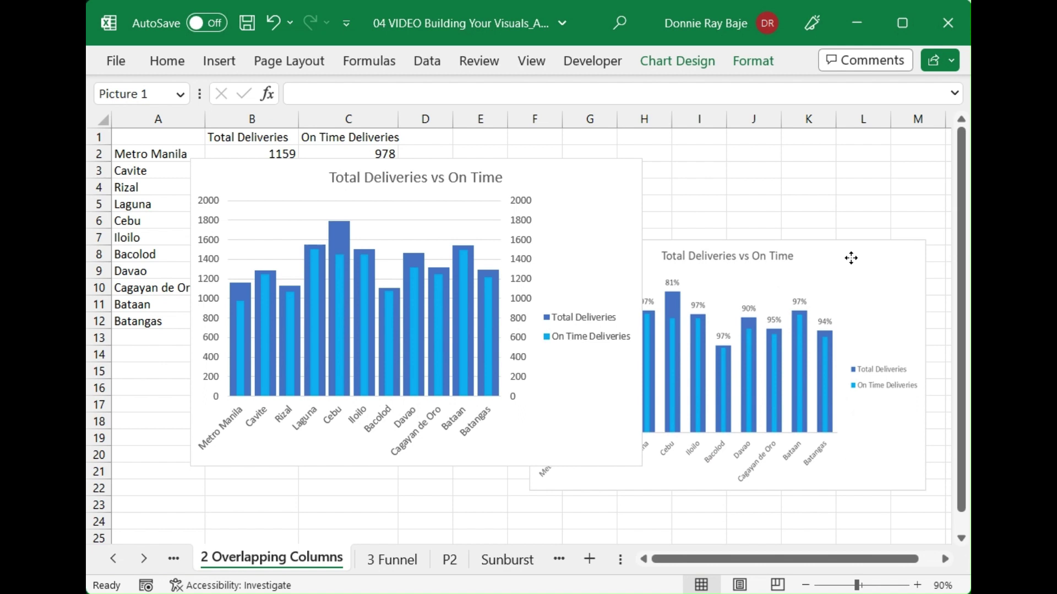
Turn the chart's data labels on and then back off.
click(851, 259)
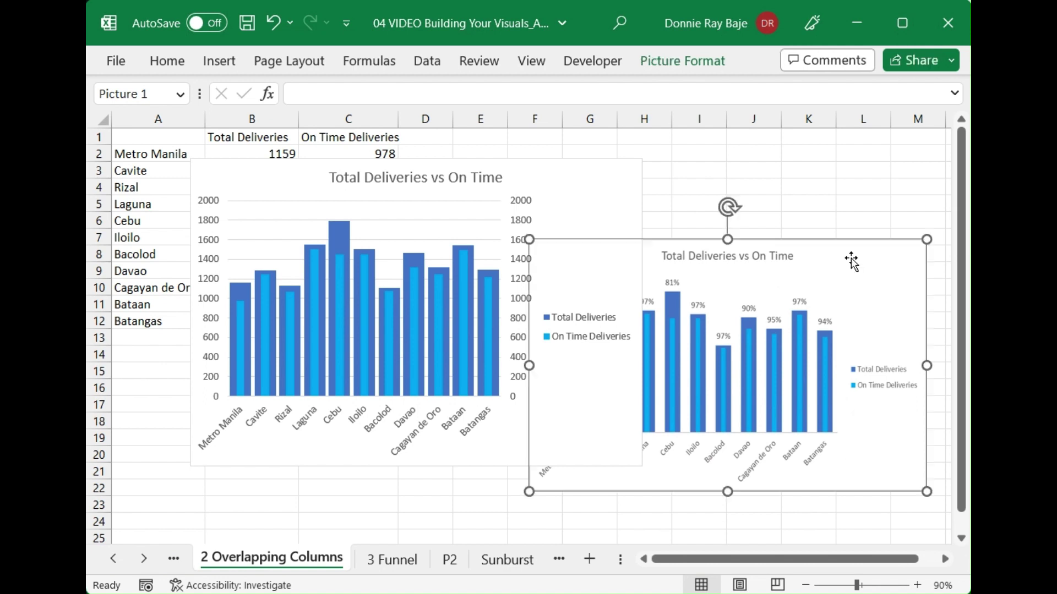
click(639, 198)
click(666, 171)
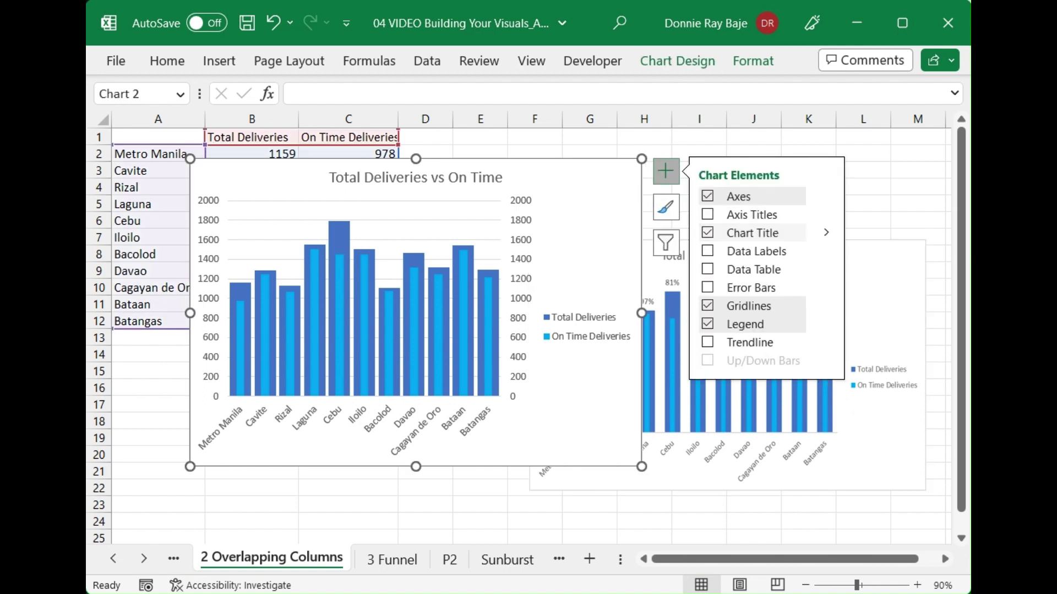
click(708, 251)
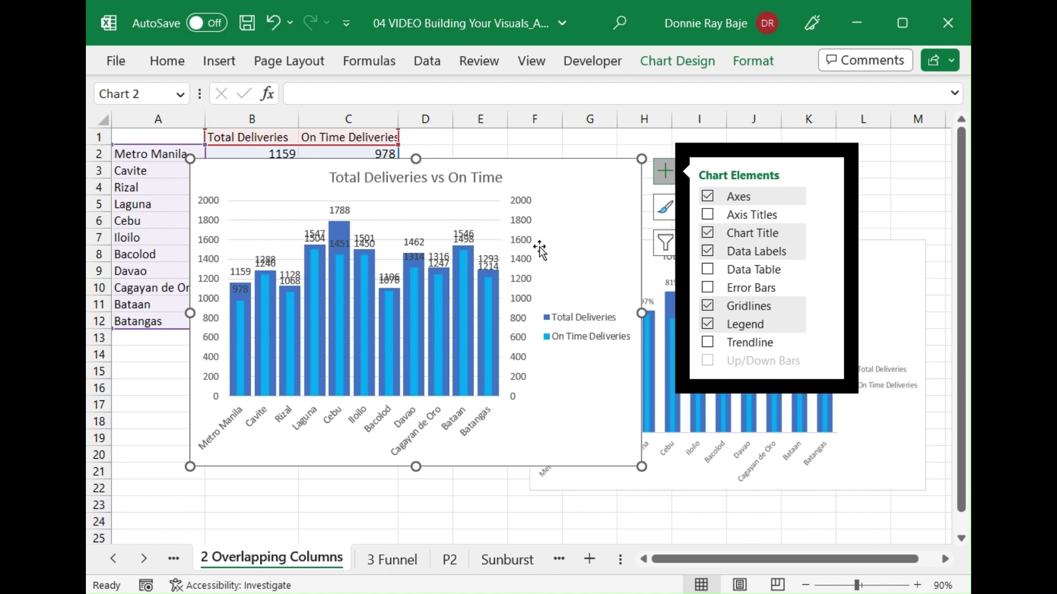
click(710, 254)
Move the reference picture down-left and the chart below the table at row 14.
click(876, 171)
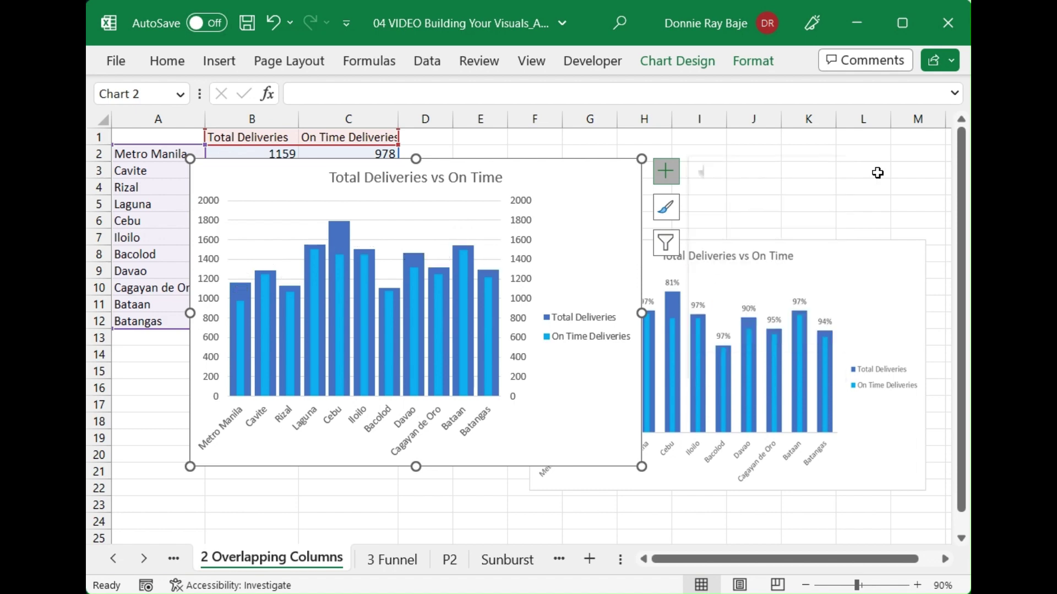
drag(892, 264, 806, 497)
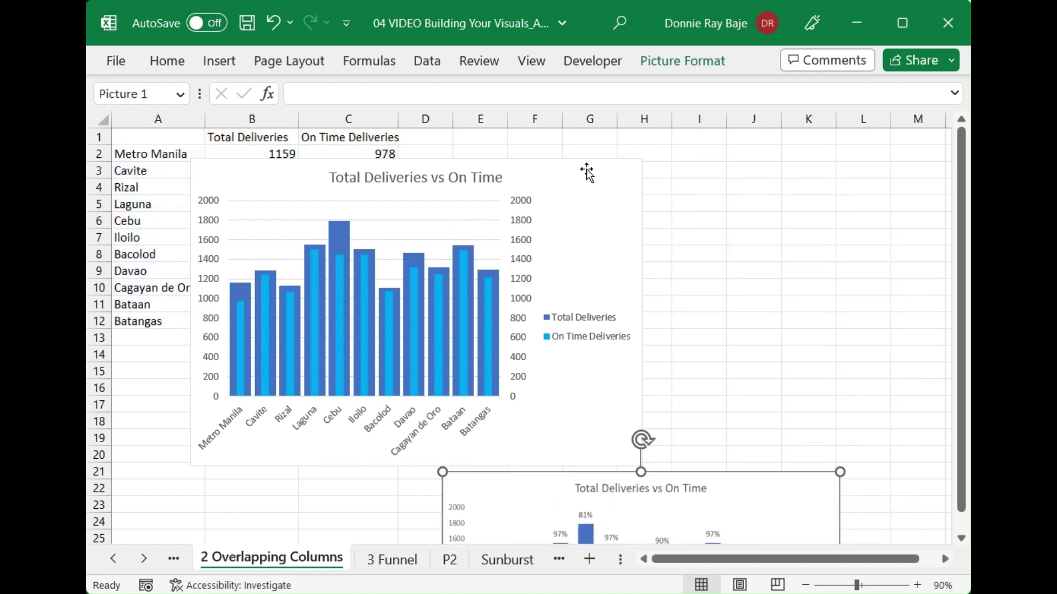
drag(587, 170, 532, 361)
Enter =C2/B2 in D2 and fill it down through D12.
click(429, 153)
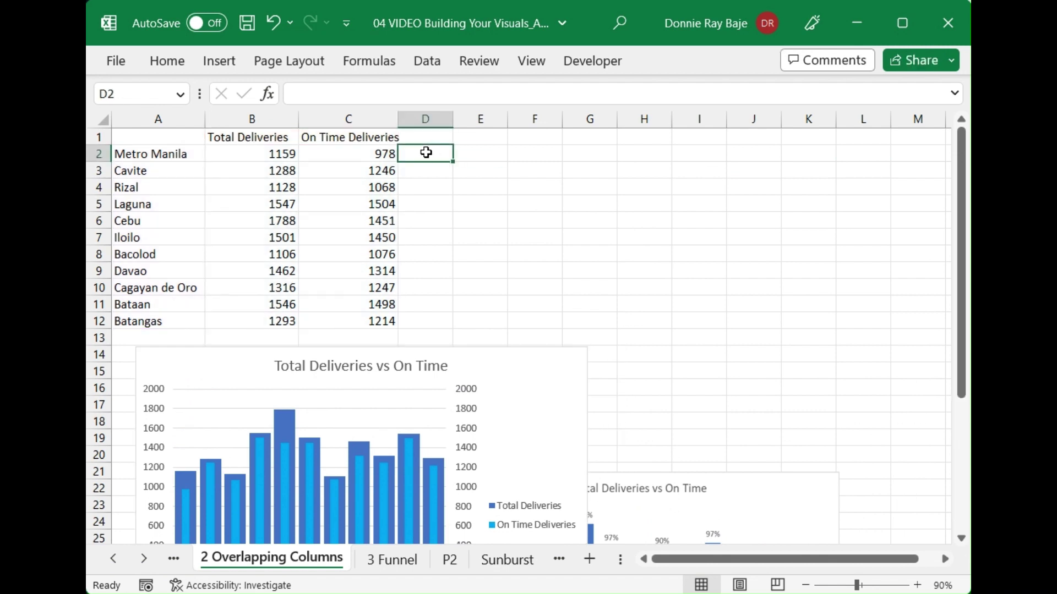
text(=)
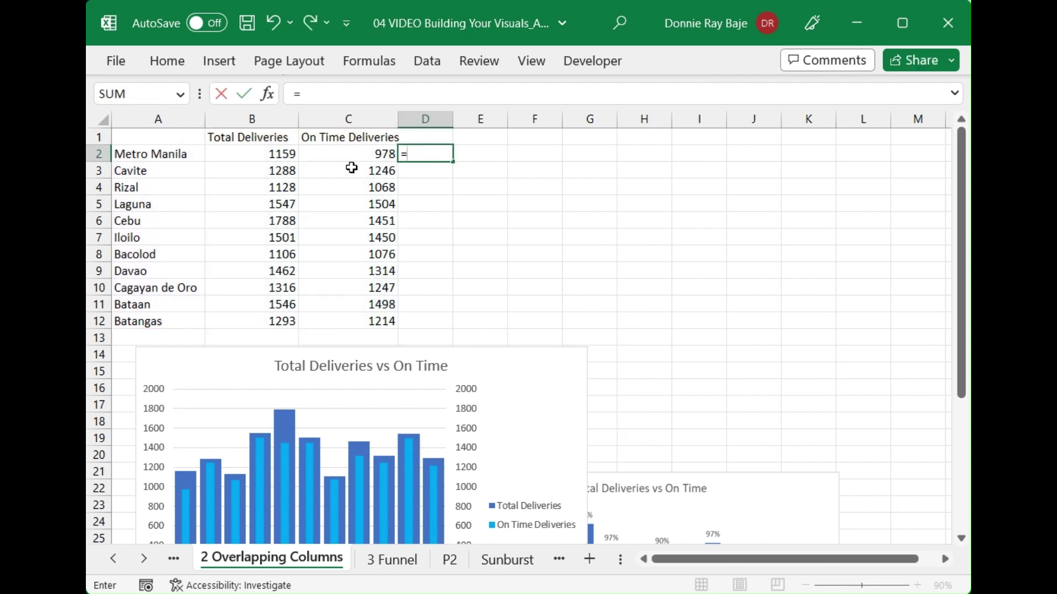
click(351, 152)
text(/)
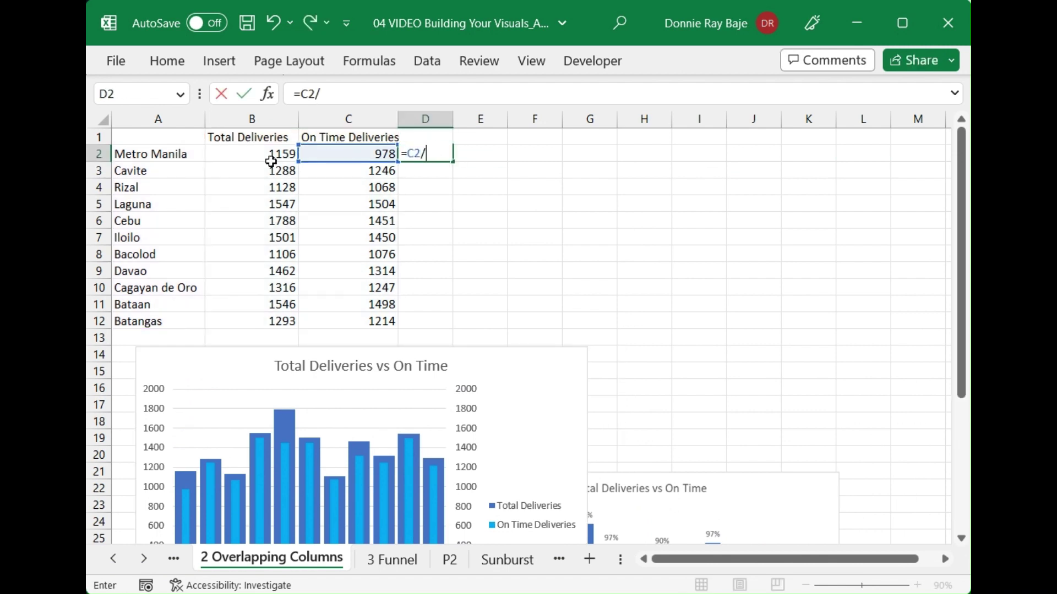
click(251, 153)
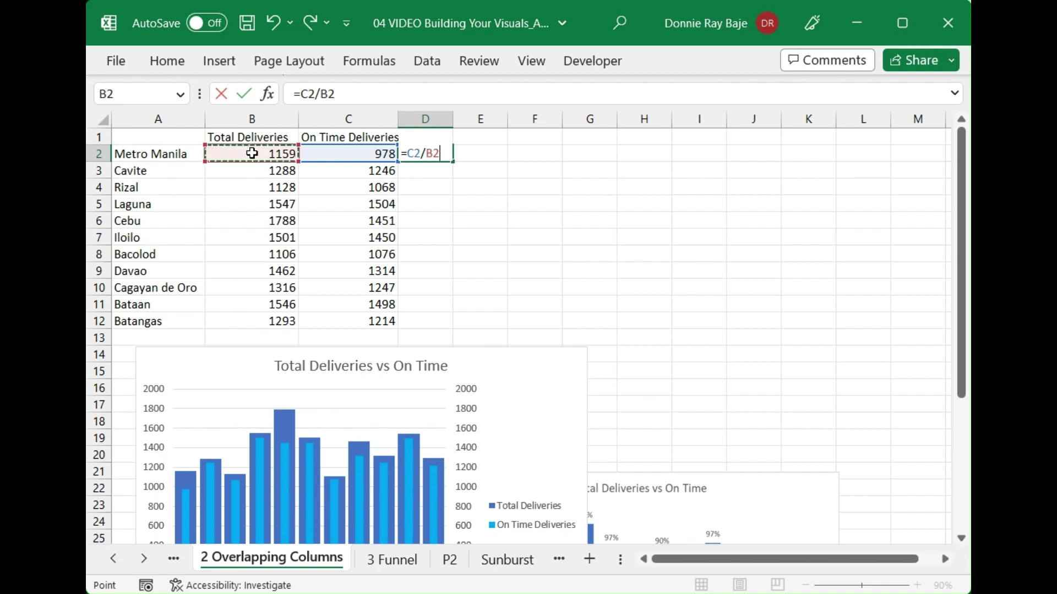
key(Return)
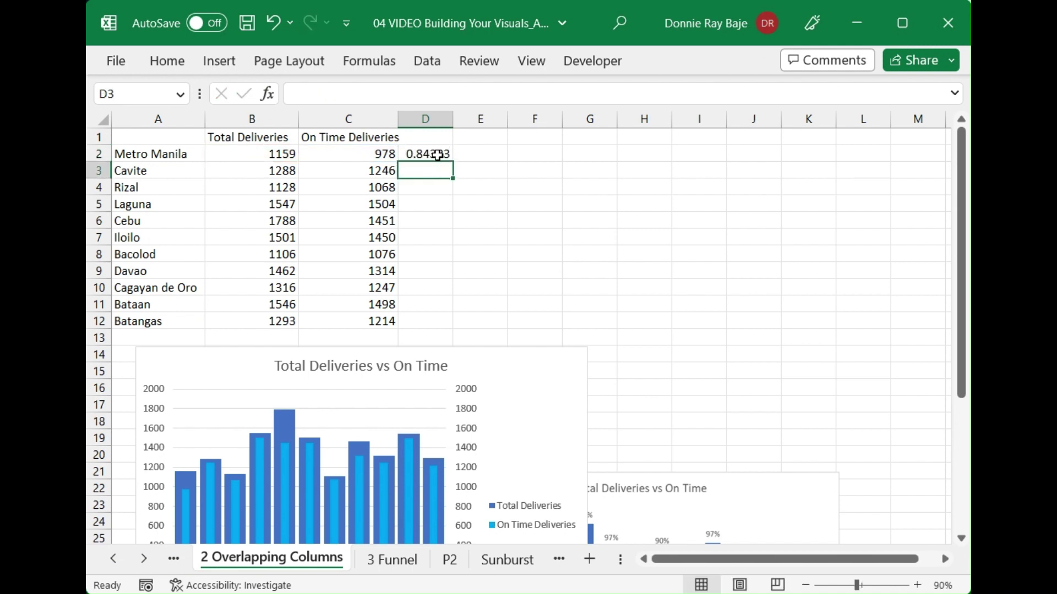
click(435, 154)
drag(452, 162, 445, 325)
Format D2:D12 with Percent Style, showing rates like 84% and 97%.
click(168, 62)
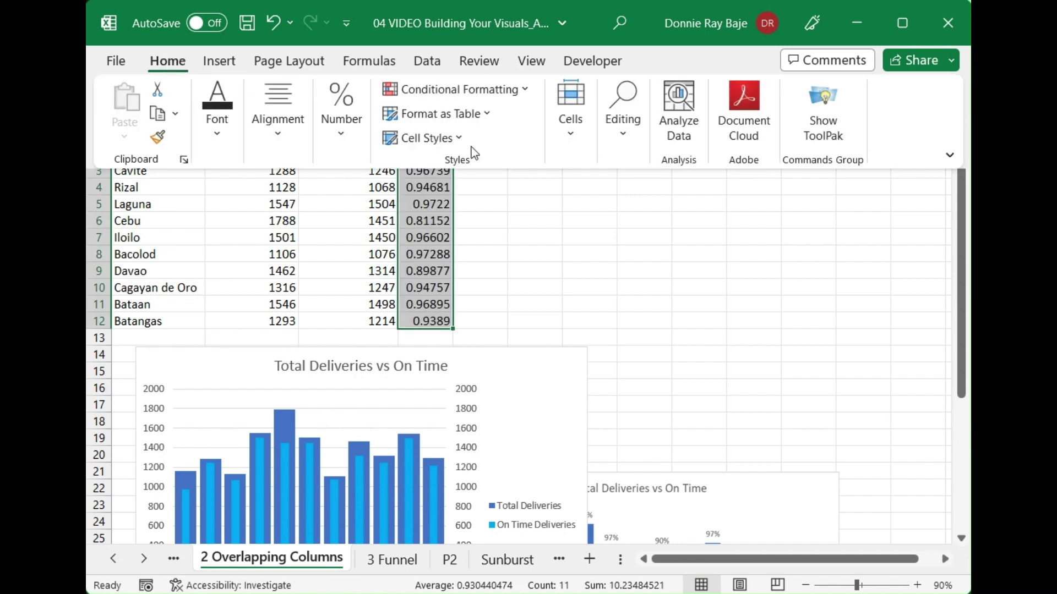
click(620, 221)
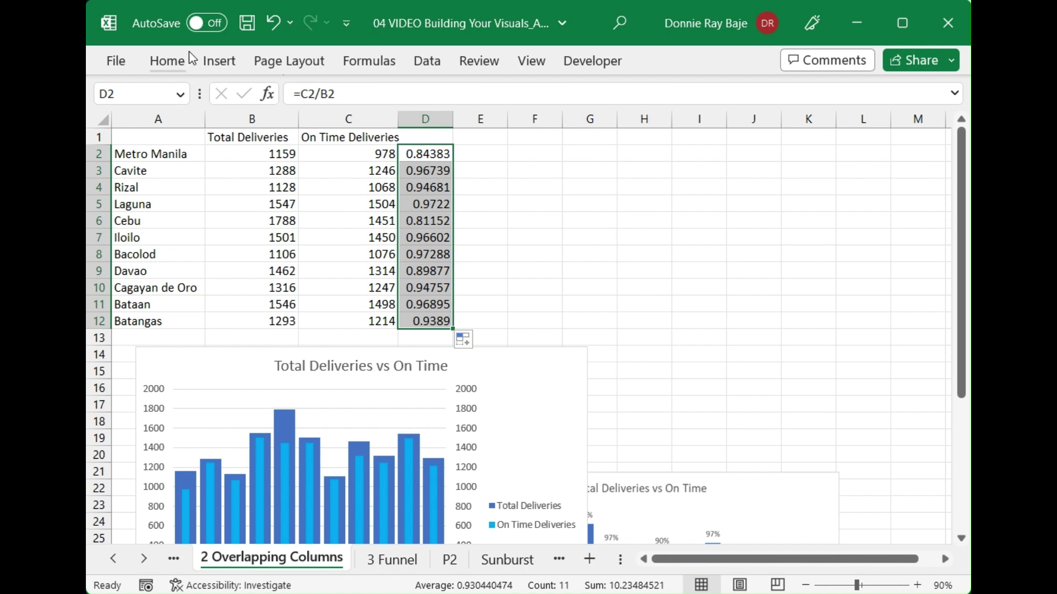
click(177, 65)
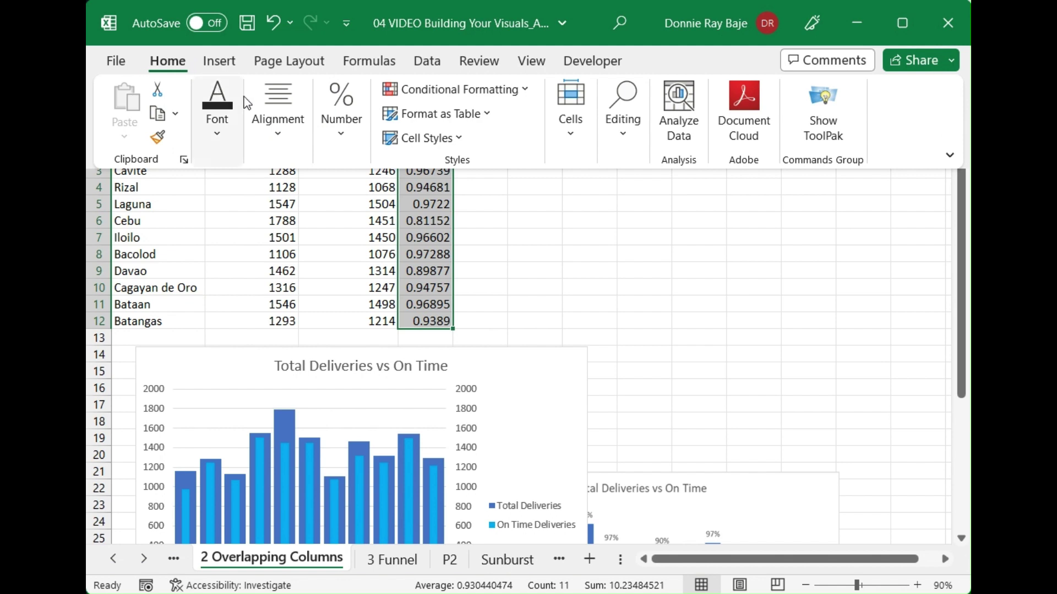
click(337, 138)
click(370, 218)
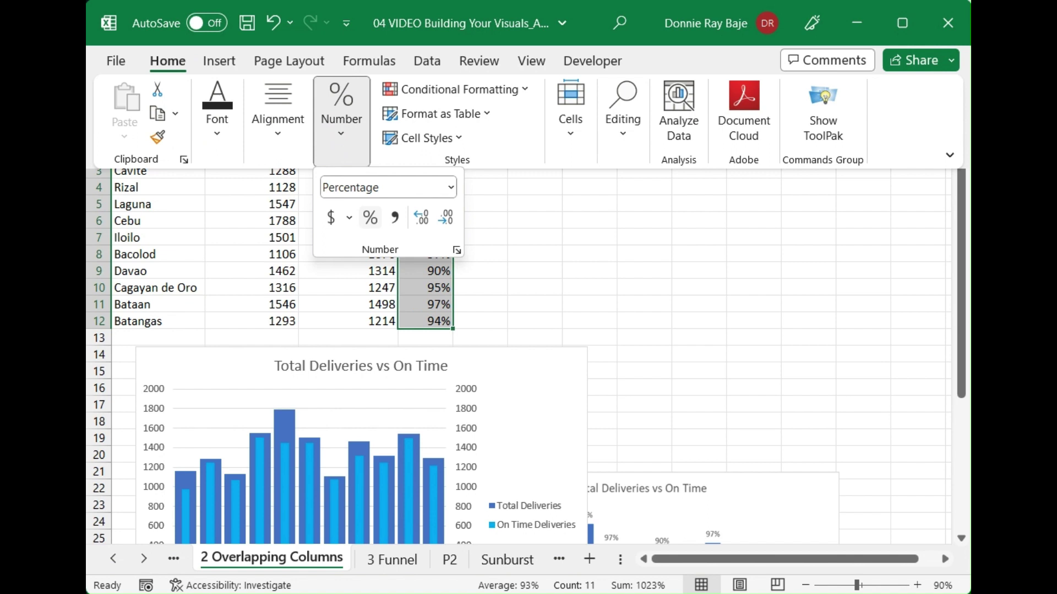
key(Escape)
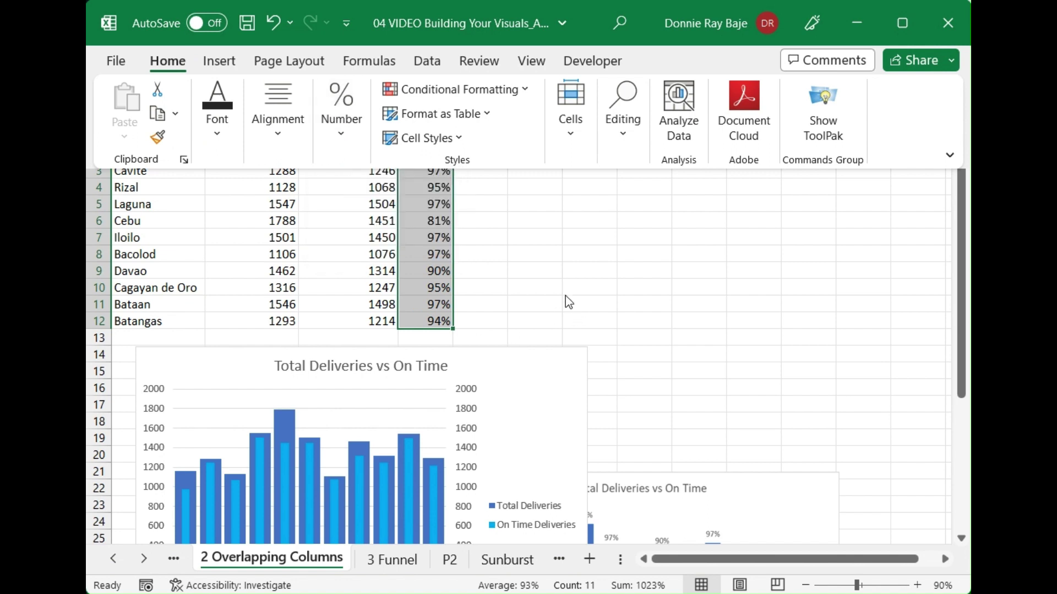
key(Escape)
click(567, 372)
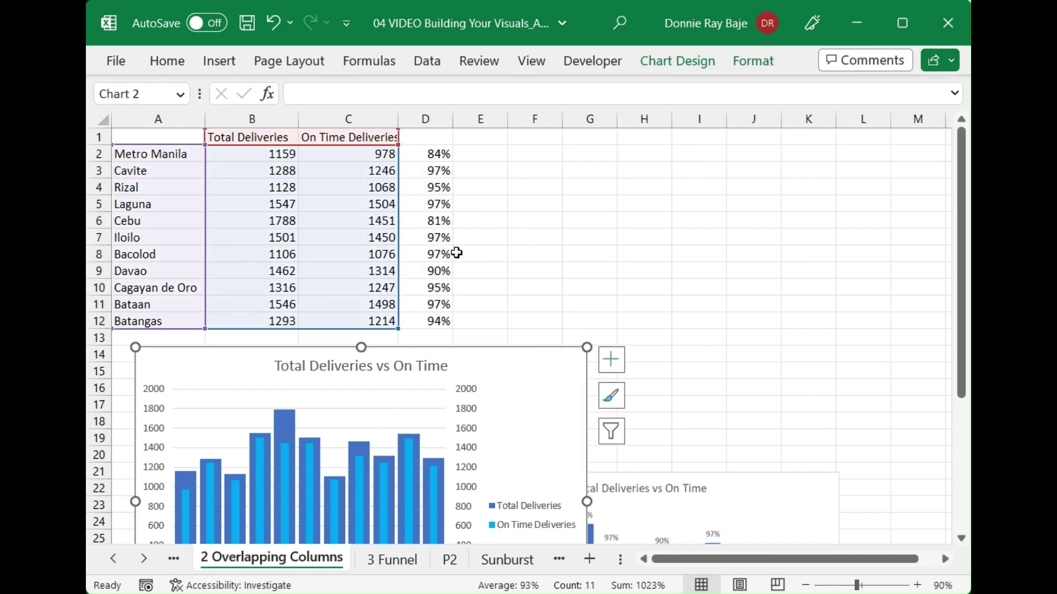
Undo an accidental paste and turn on the chart's data labels.
key(ctrl+v)
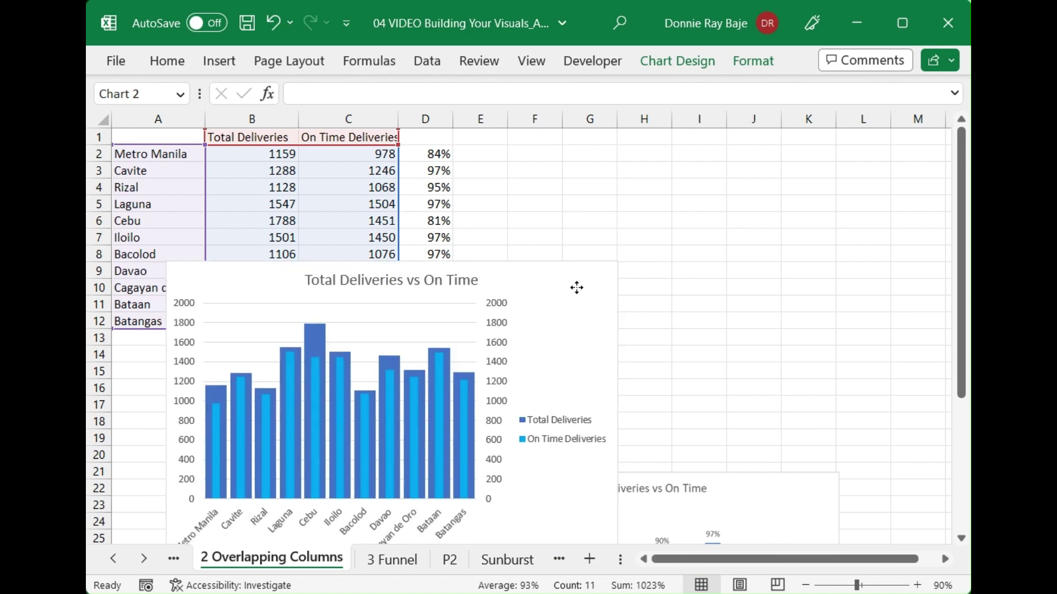
key(ctrl+z)
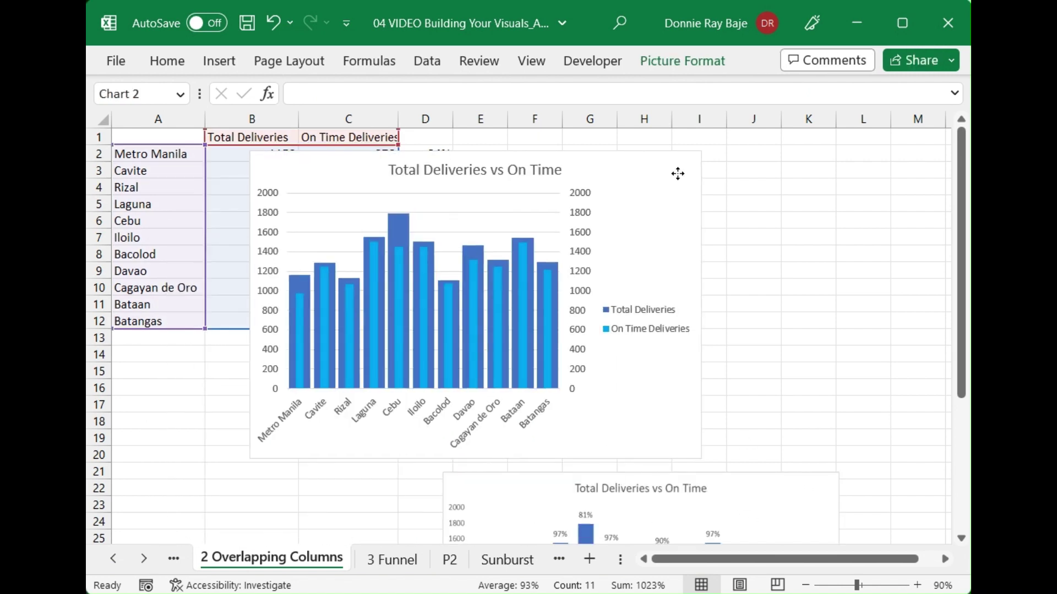
click(726, 179)
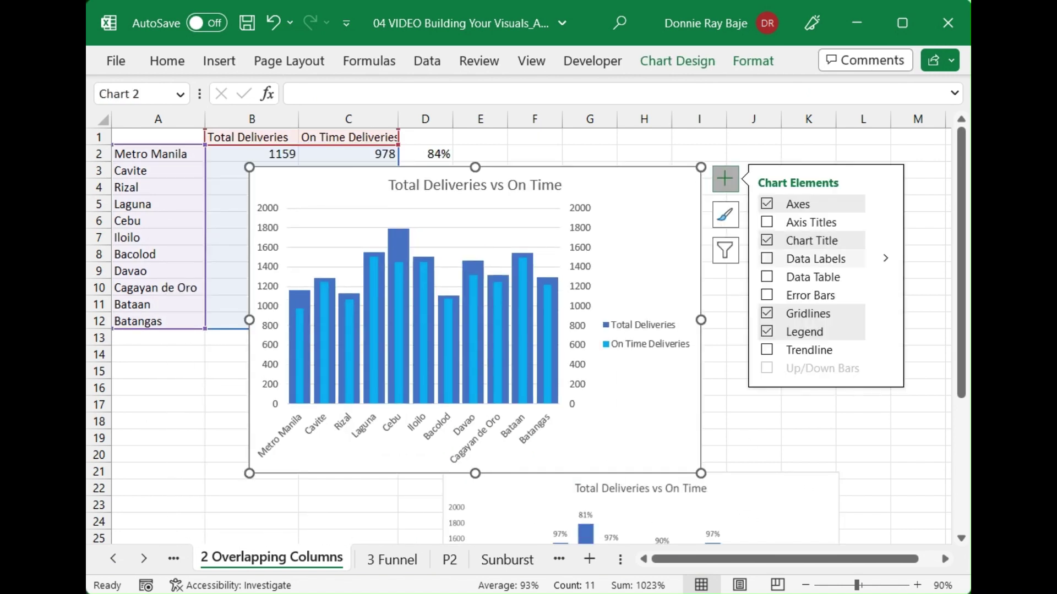
click(766, 258)
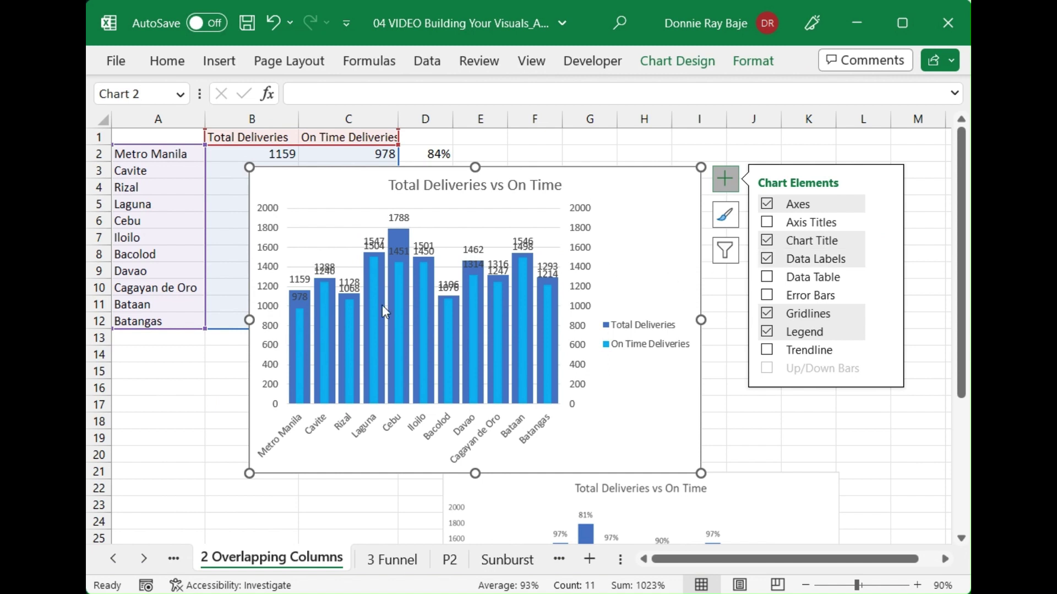
Delete the On Time Deliveries labels, keeping Total Deliveries labels like 1159 and 1788.
click(304, 296)
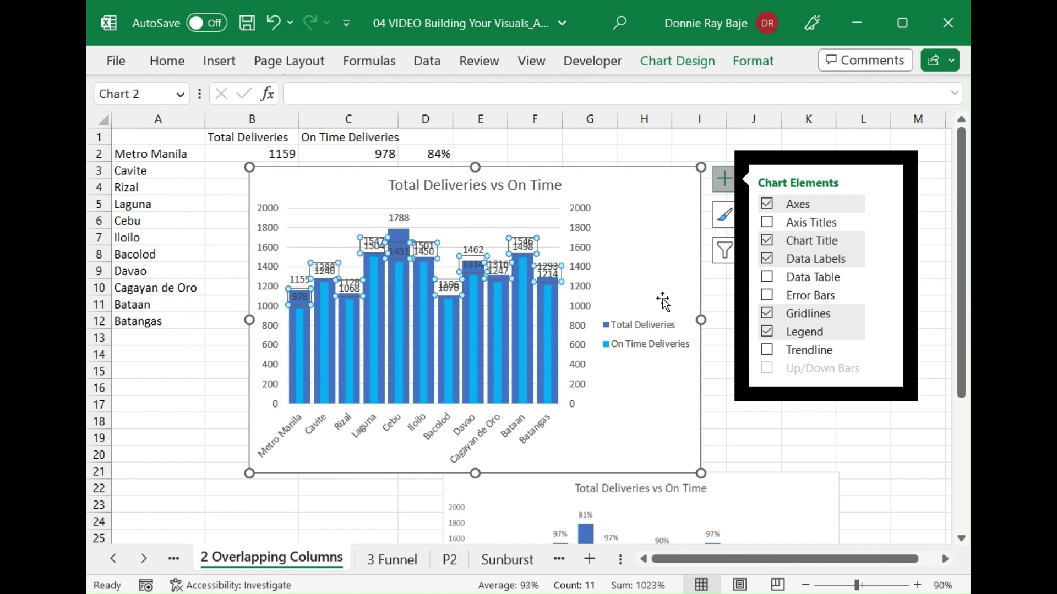
key(Delete)
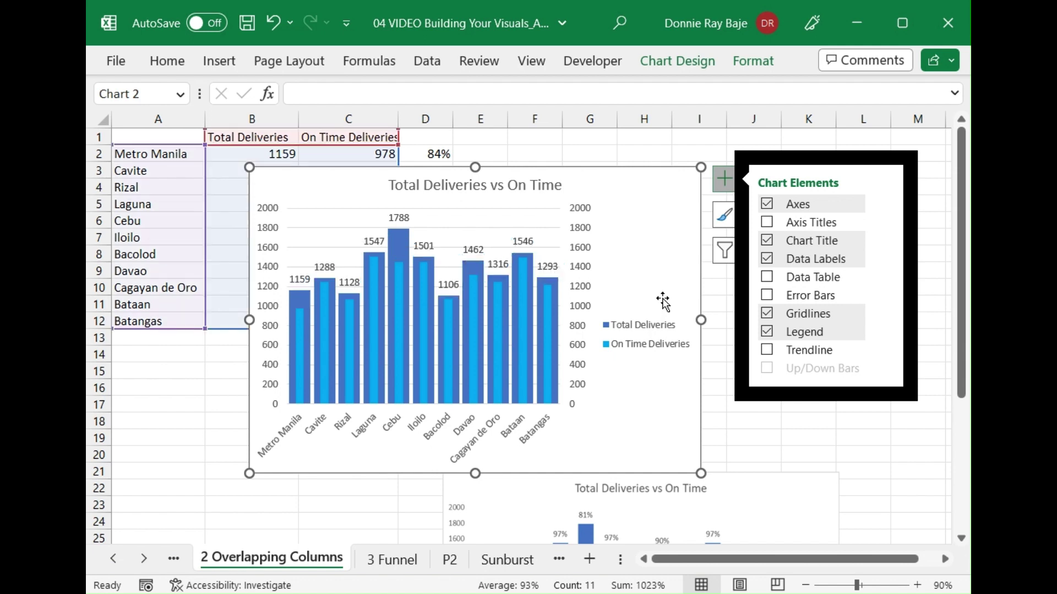
click(400, 220)
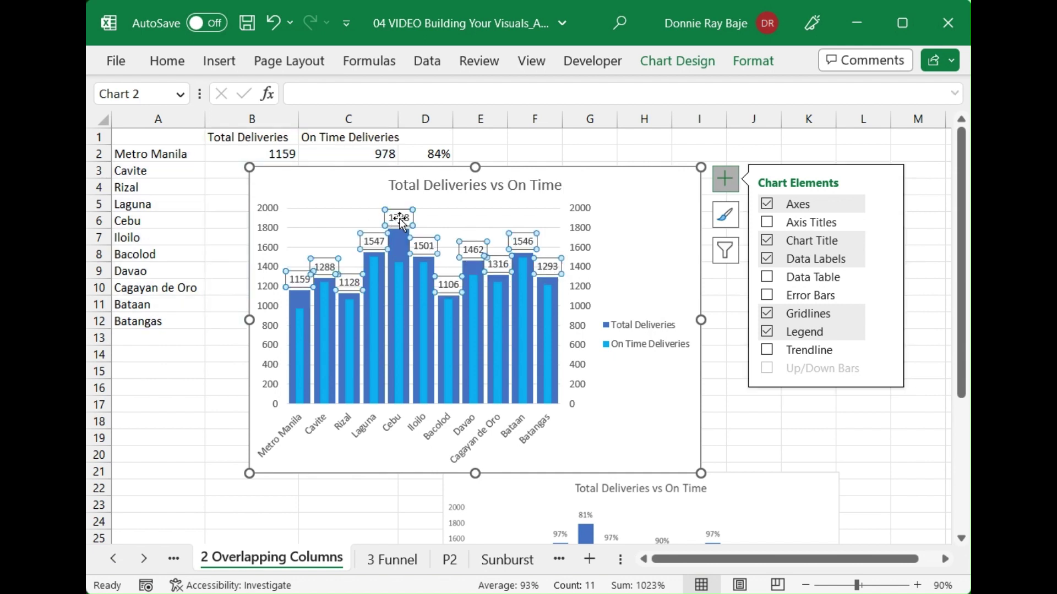
right_click(403, 222)
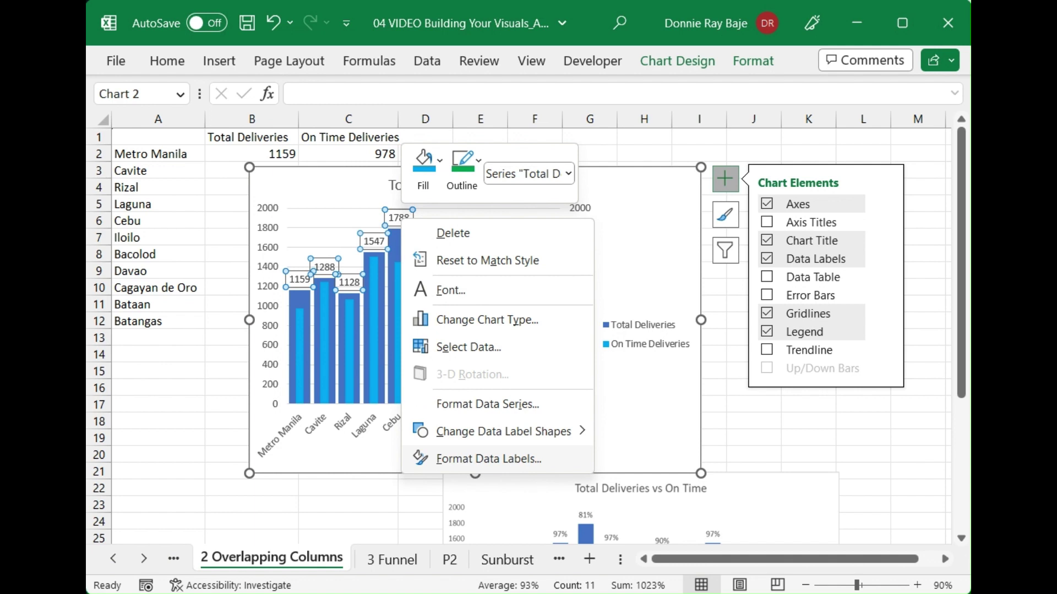
In Format Data Labels for the Total Deliveries labels, check Value From Cells under Label Options.
click(466, 460)
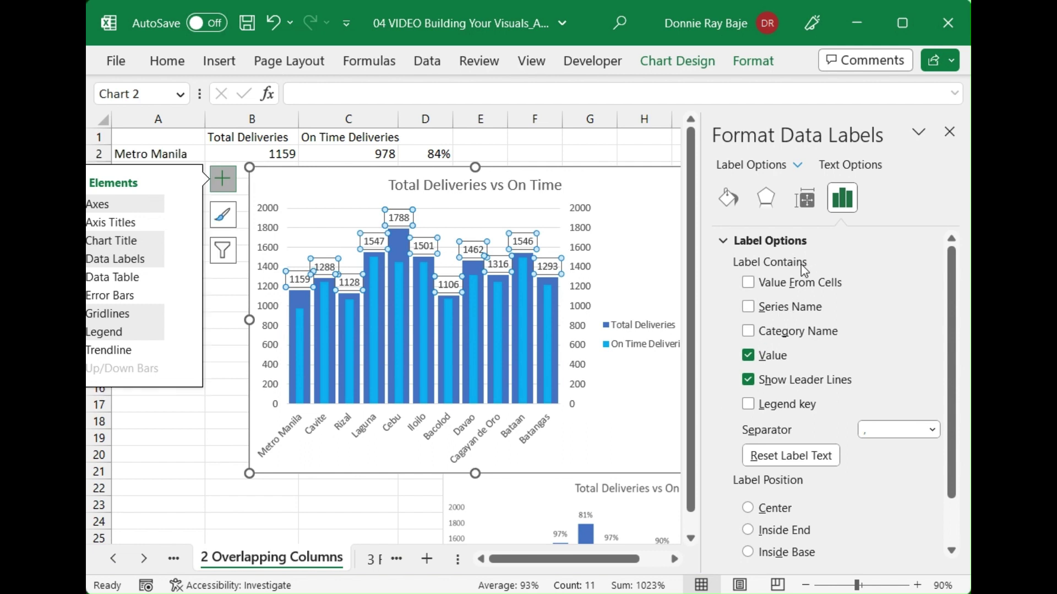
click(748, 356)
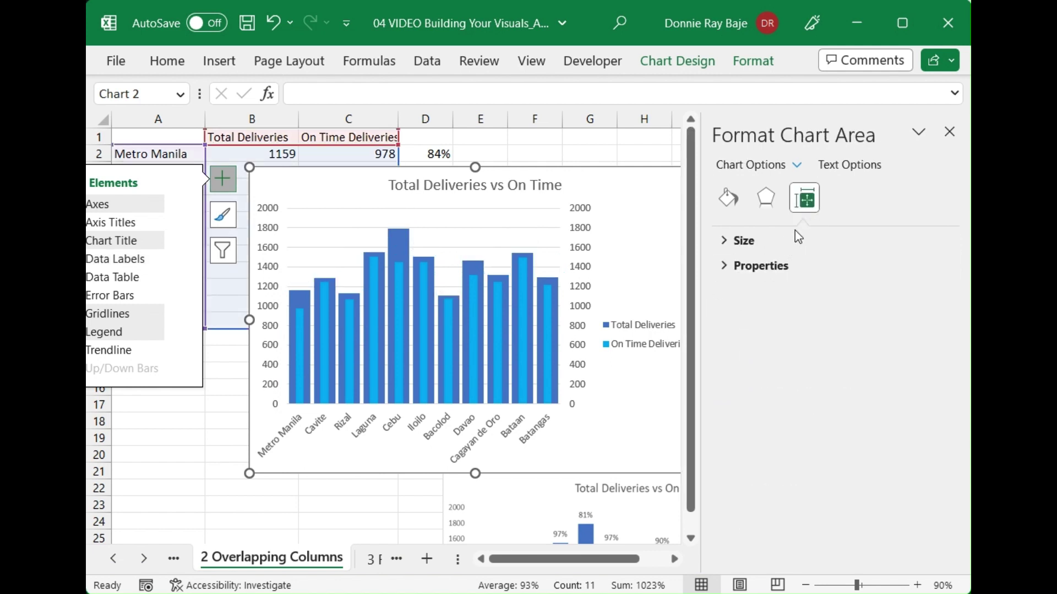
key(ctrl+z)
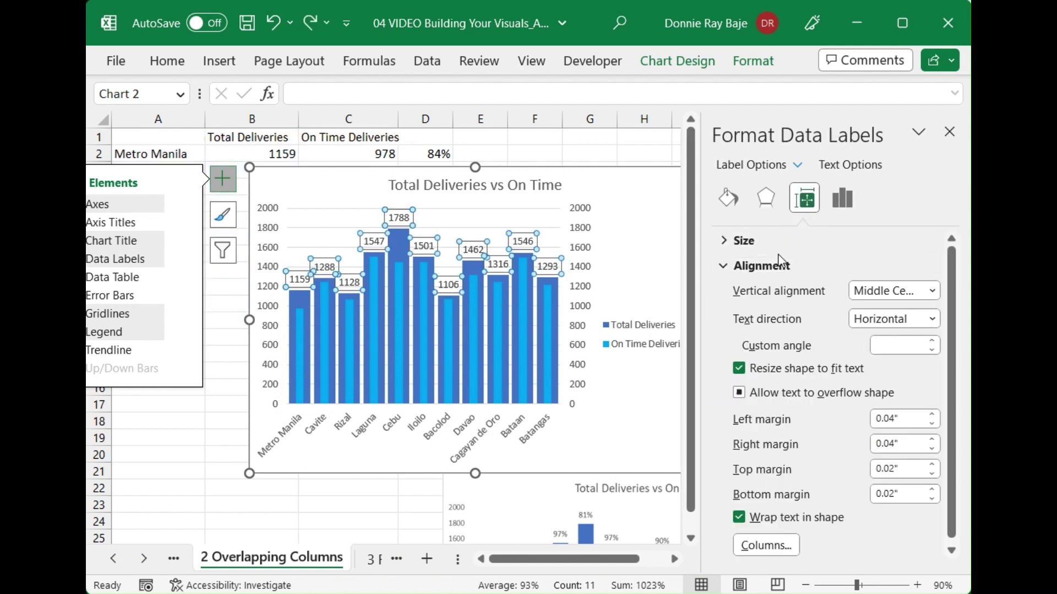
click(841, 202)
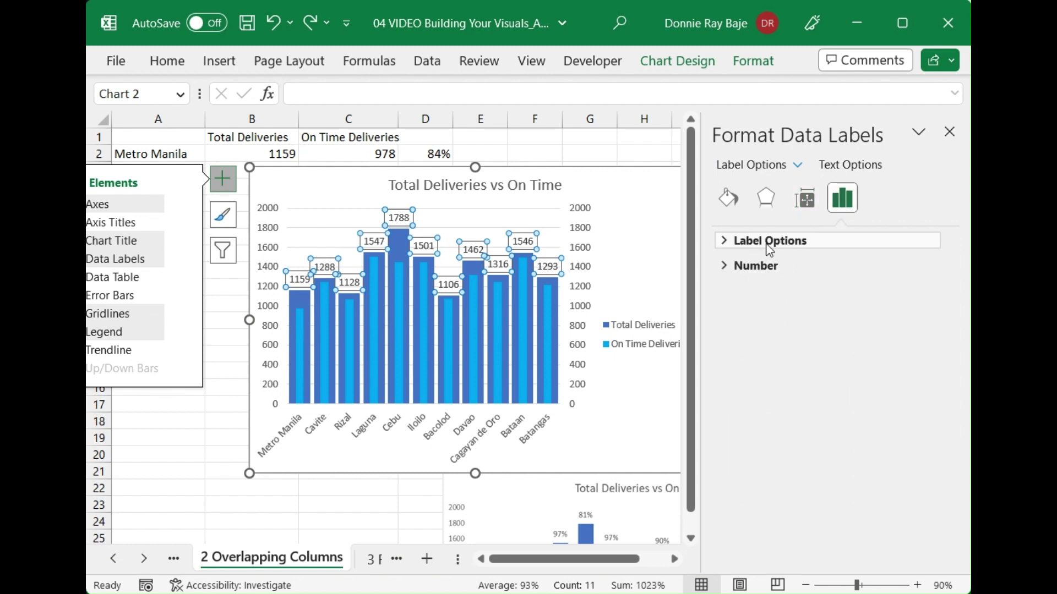
click(753, 242)
click(749, 308)
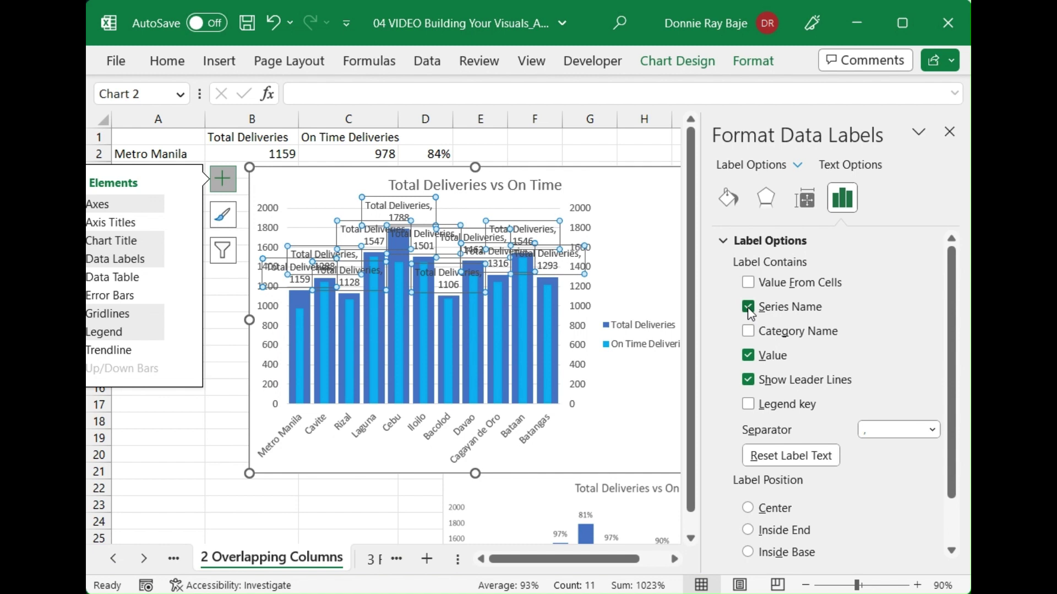
click(752, 312)
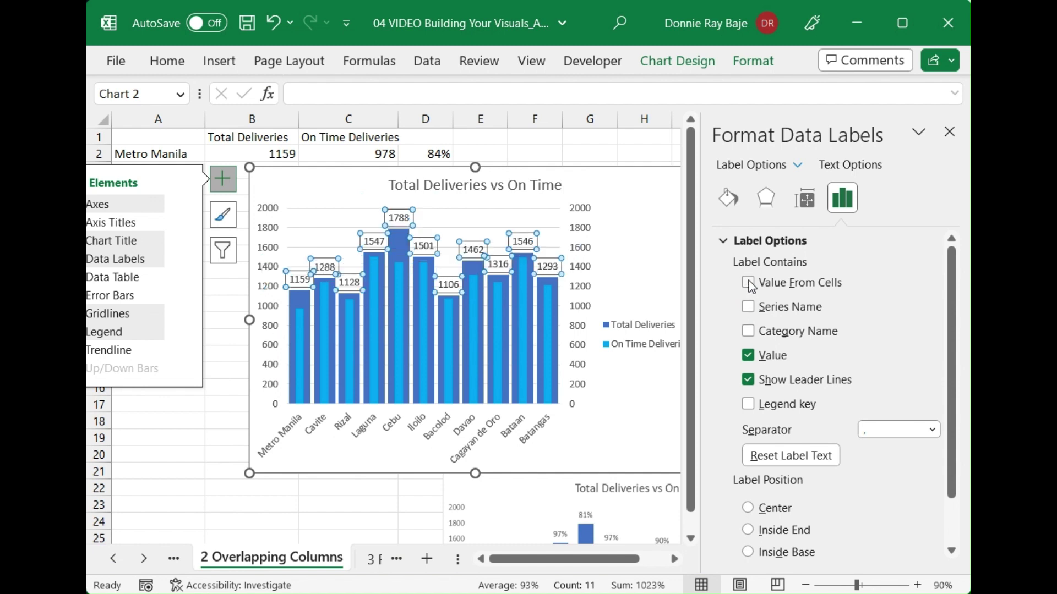
click(750, 284)
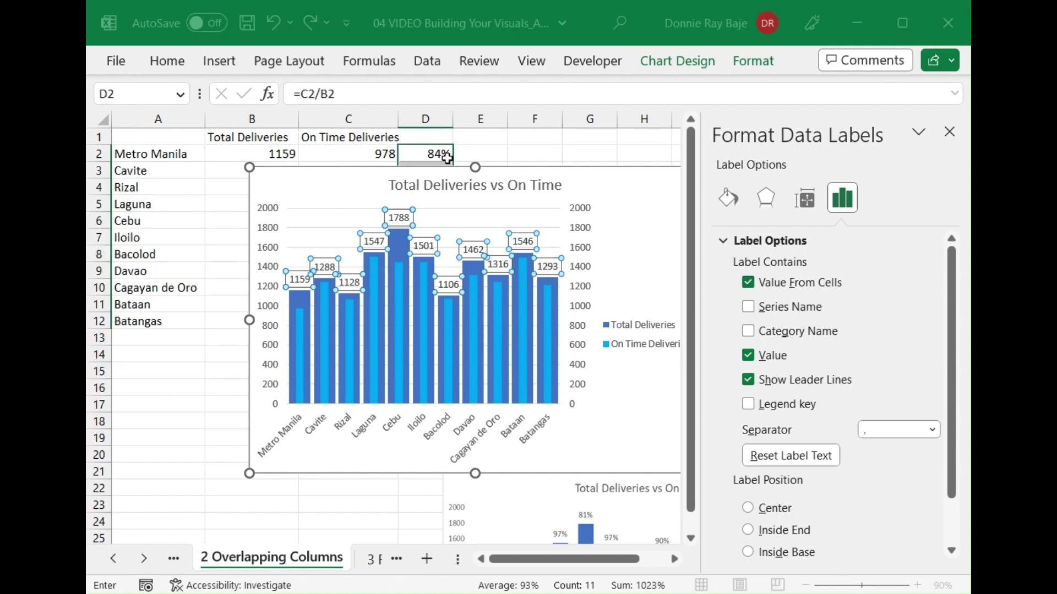
Set the label range to the D2:D12 percentages and shift the chart down-left.
drag(421, 152, 421, 320)
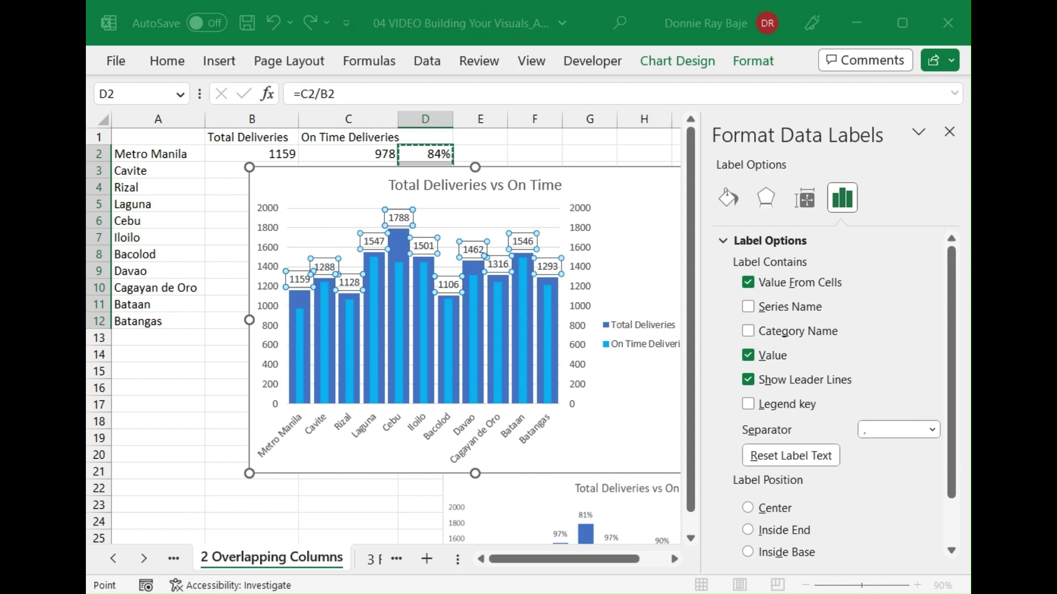
key(Return)
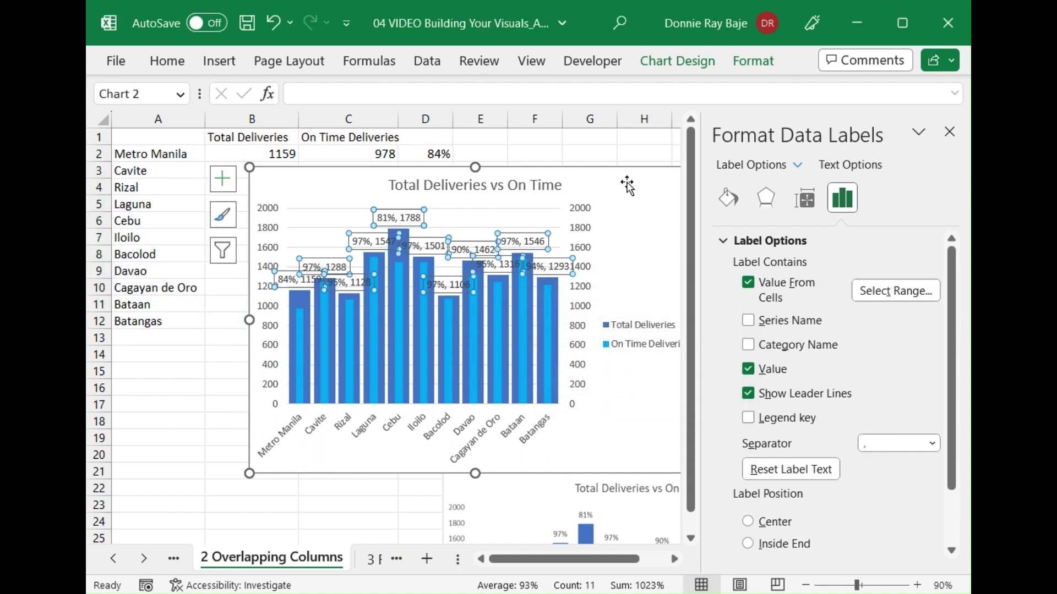
drag(628, 184, 533, 254)
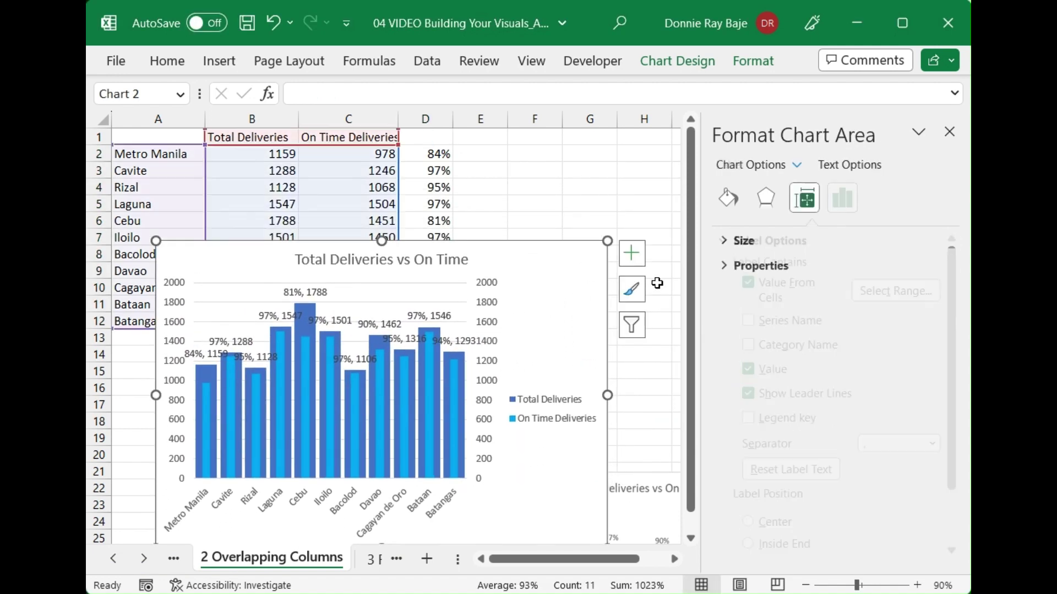
Uncheck Value and Show Leader Lines so Total Deliveries labels show only percentages.
click(438, 312)
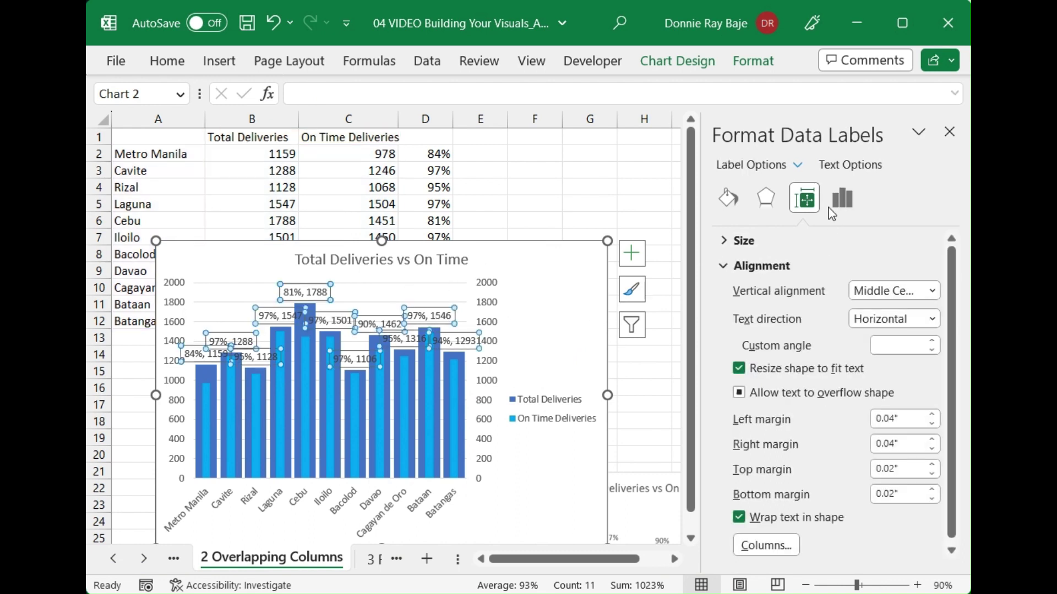
click(842, 198)
click(726, 249)
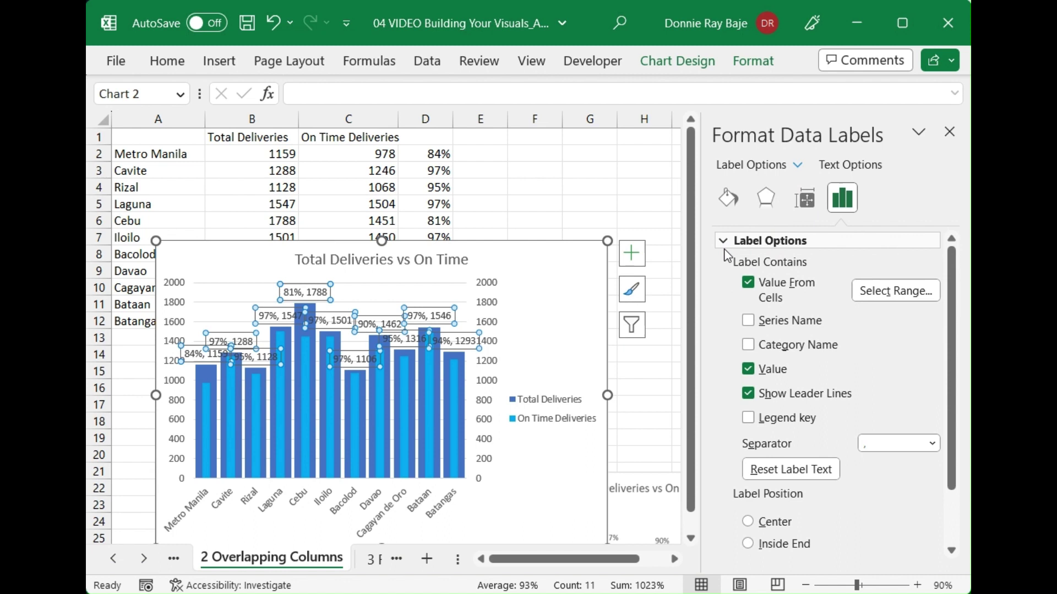
click(749, 370)
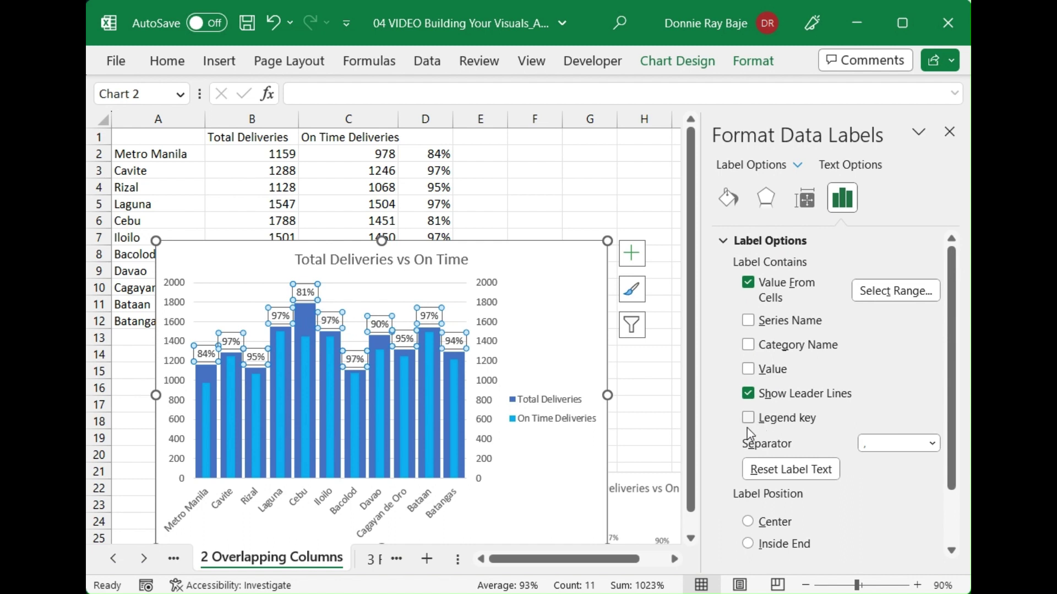
click(749, 394)
click(950, 132)
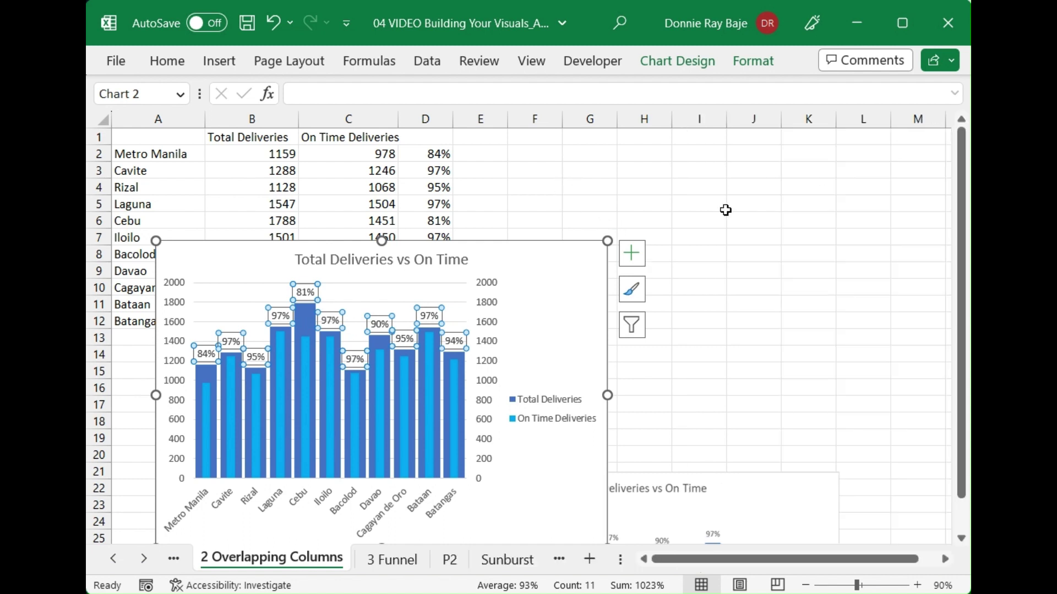
Place the chart right of column C near the top, then select the On Time Deliveries series.
drag(544, 276, 798, 159)
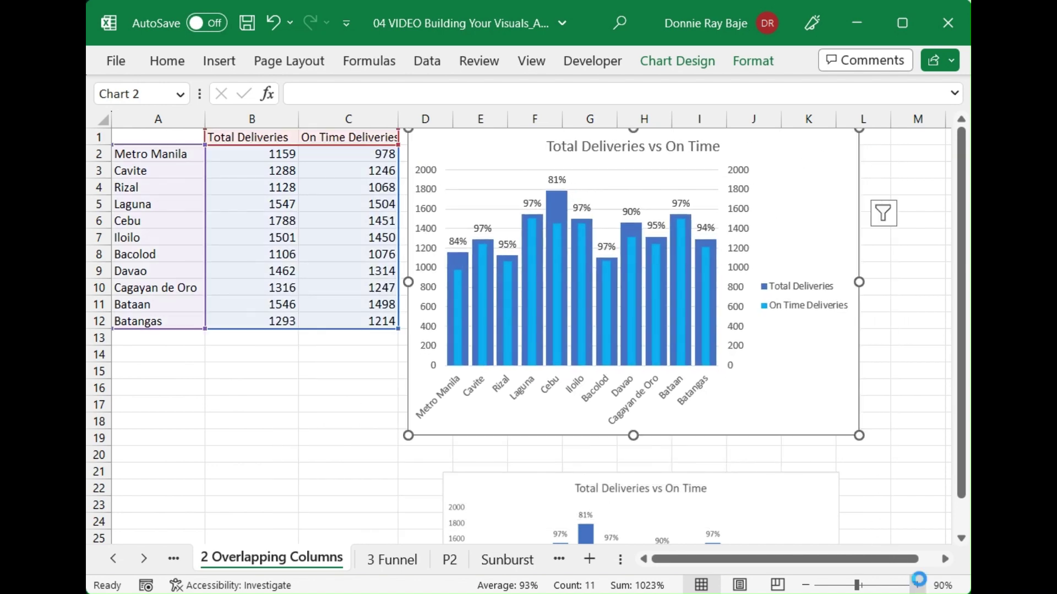
scroll(790, 426, up, 2)
scroll(753, 415, down, 1)
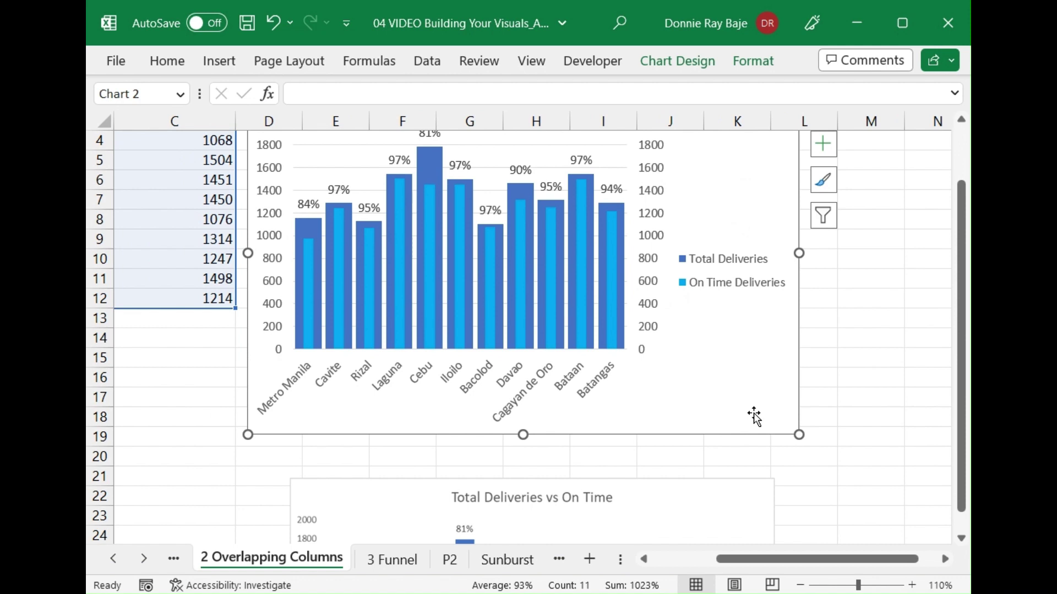
scroll(753, 415, up, 1)
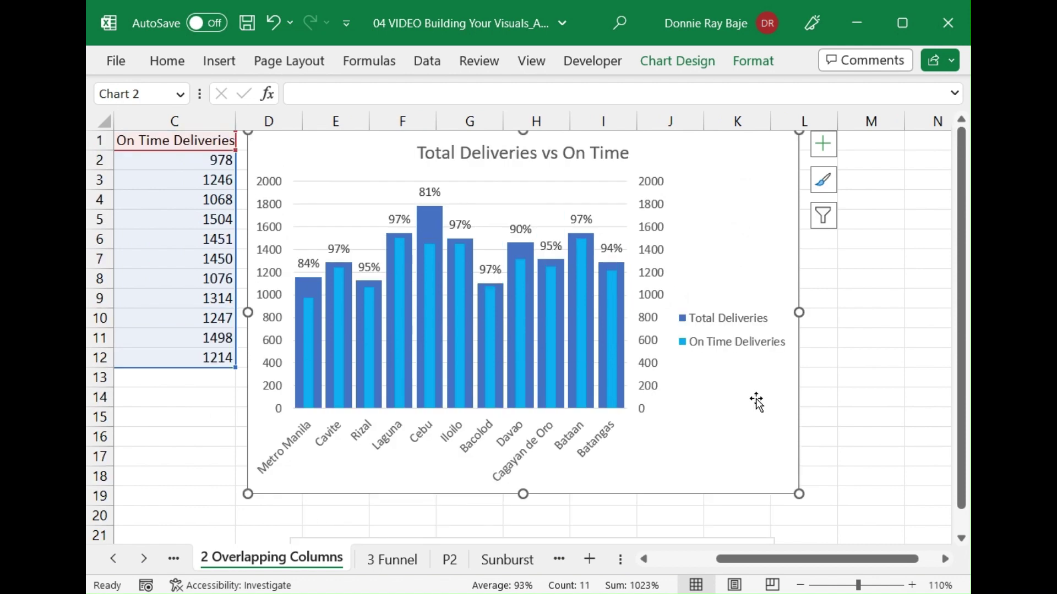
click(582, 260)
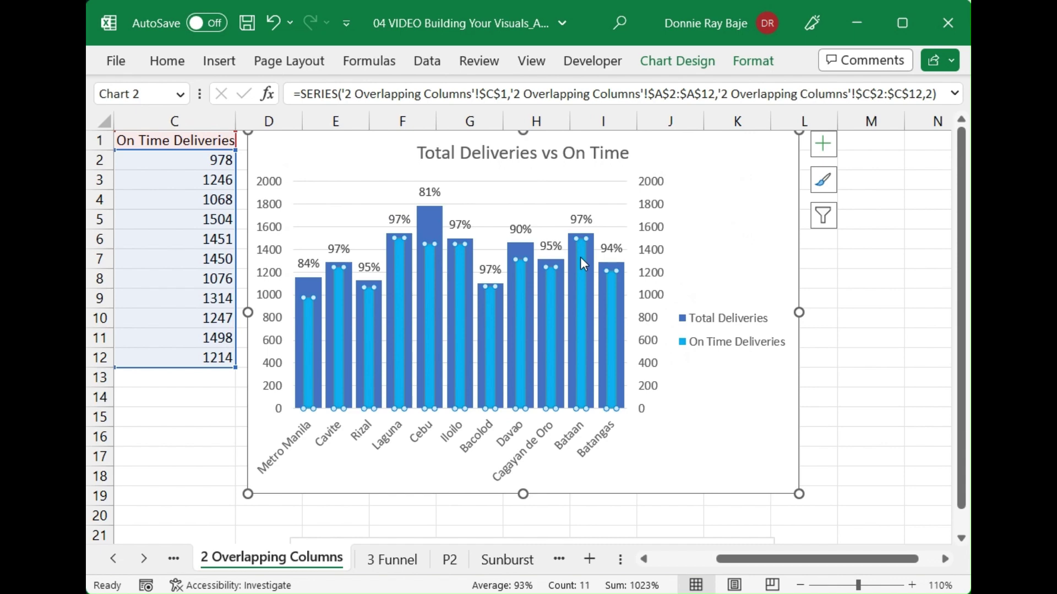